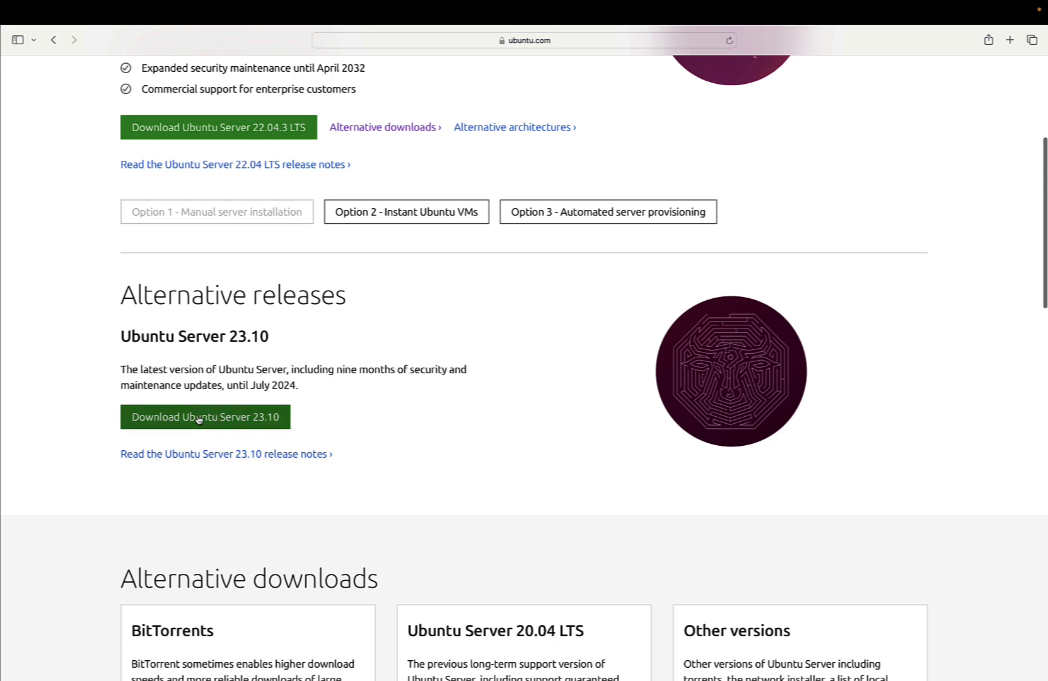
- Download the Ubuntu Server 23.10 image from the alternative releases
left_click(199, 416)
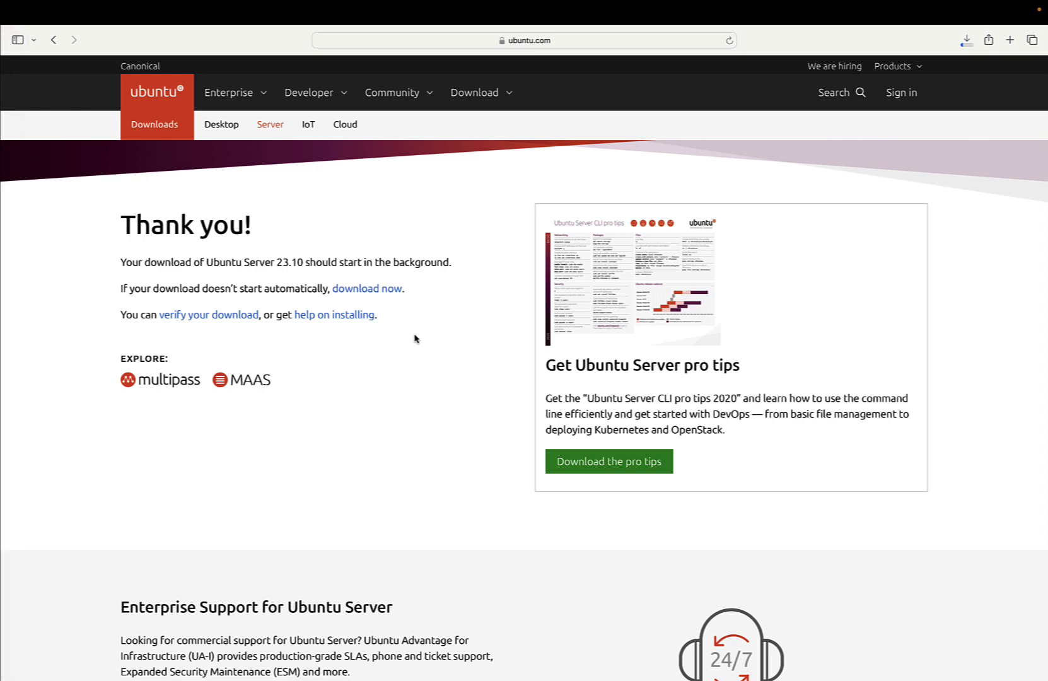
scroll(415, 339, "down", 6)
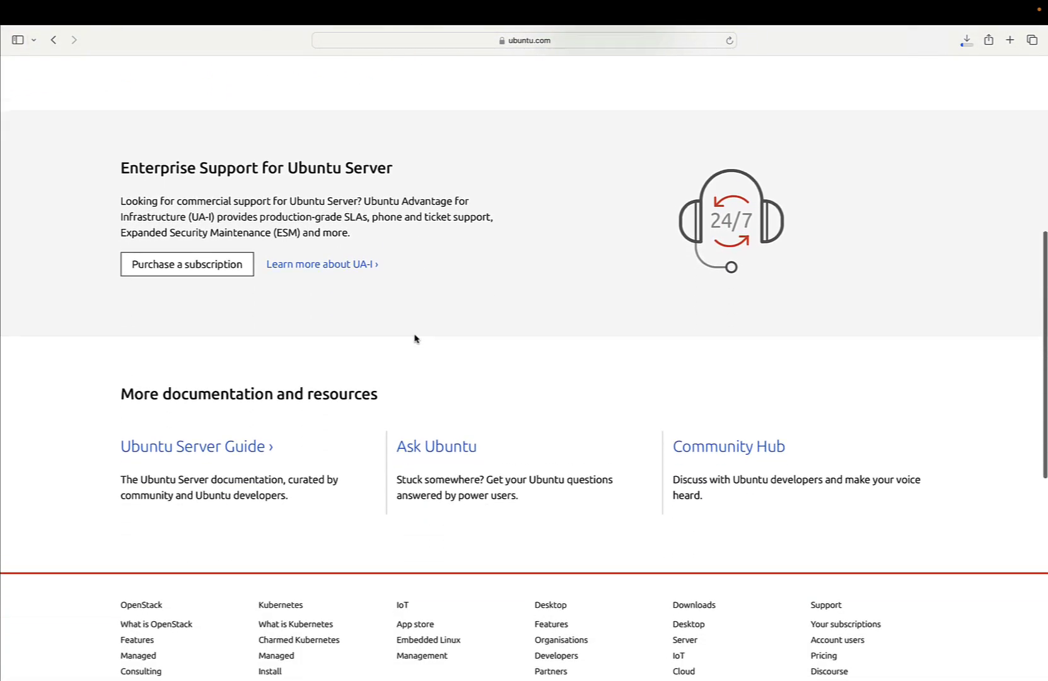
scroll(415, 339, "up", 7)
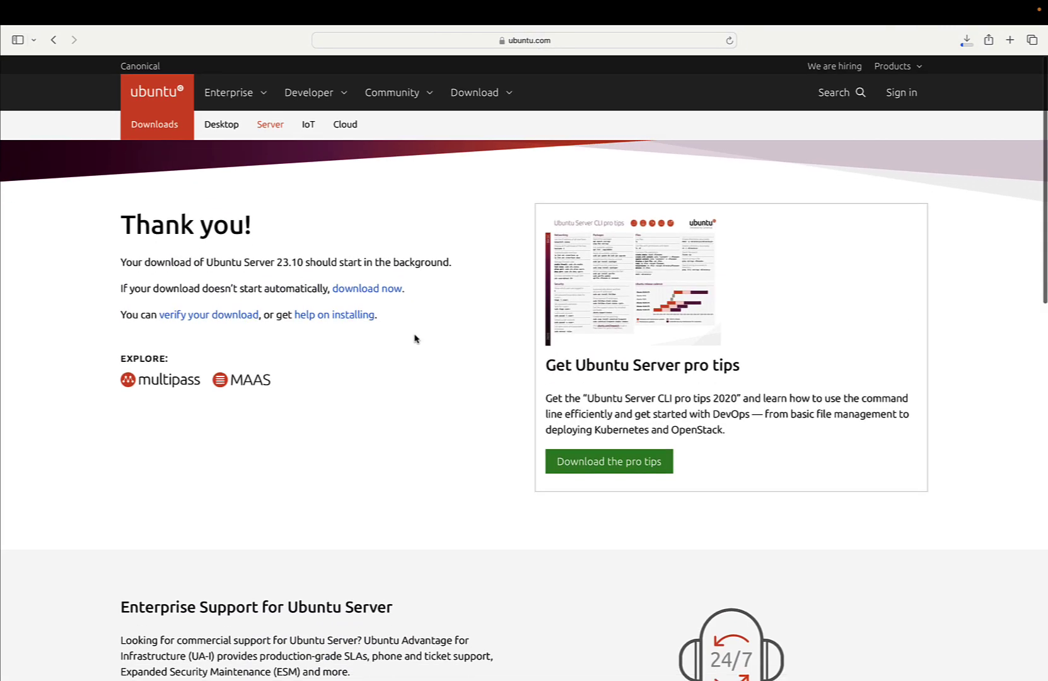
- Return to the server download page and read the Ubuntu Server 23.10 release notes, including support lifespan and new features
scroll(415, 338, "left", 5)
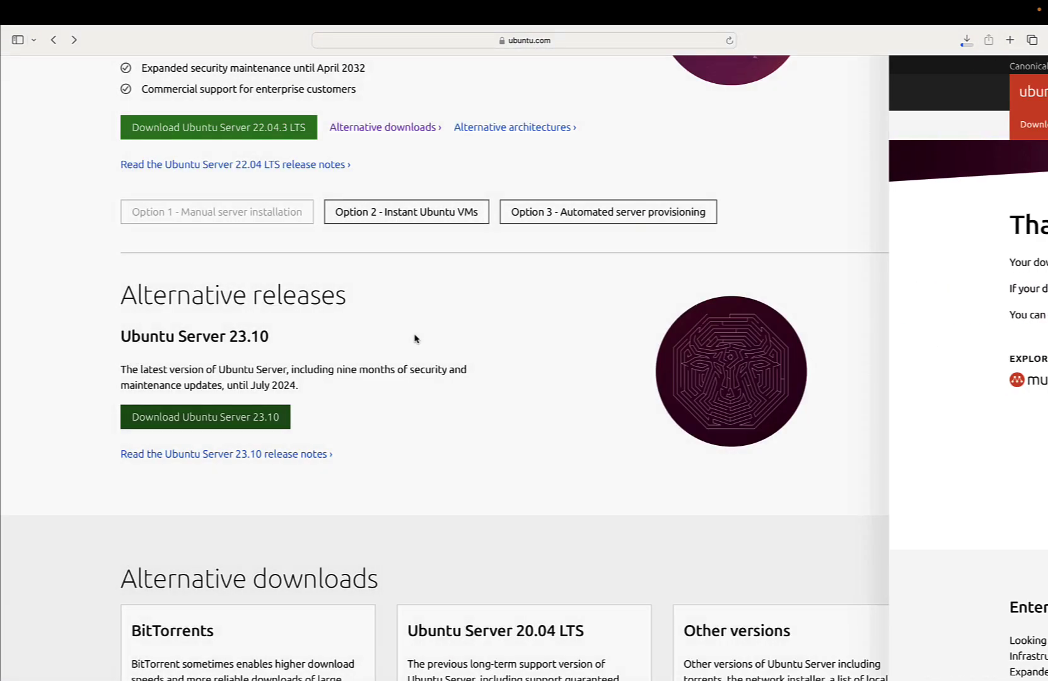
left_click(251, 454)
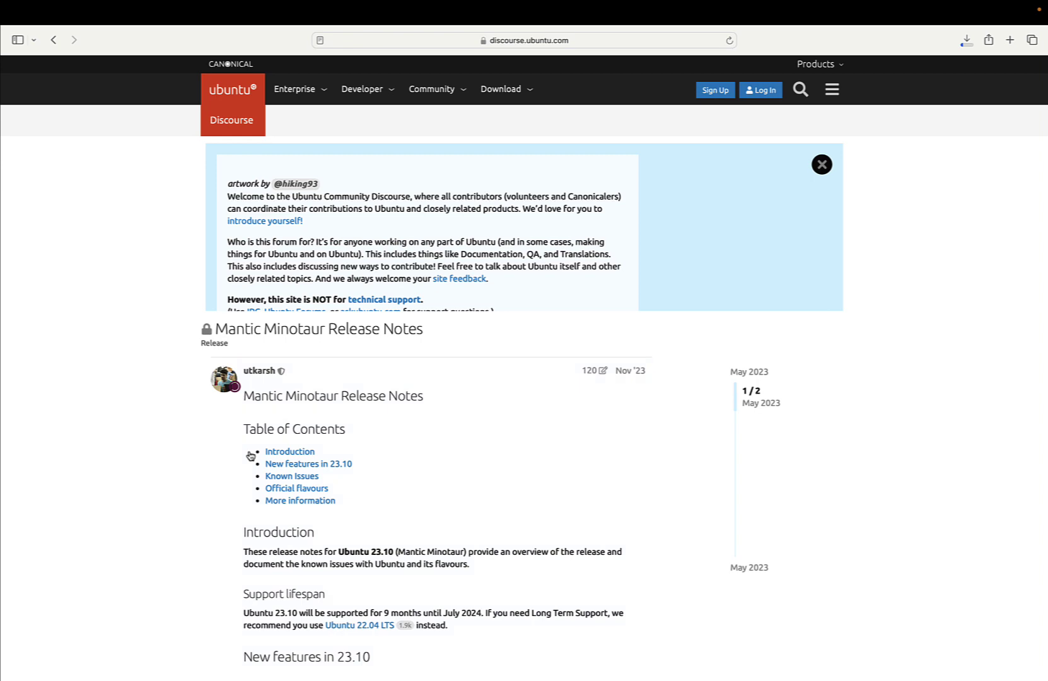
scroll(190, 496, "down", 5)
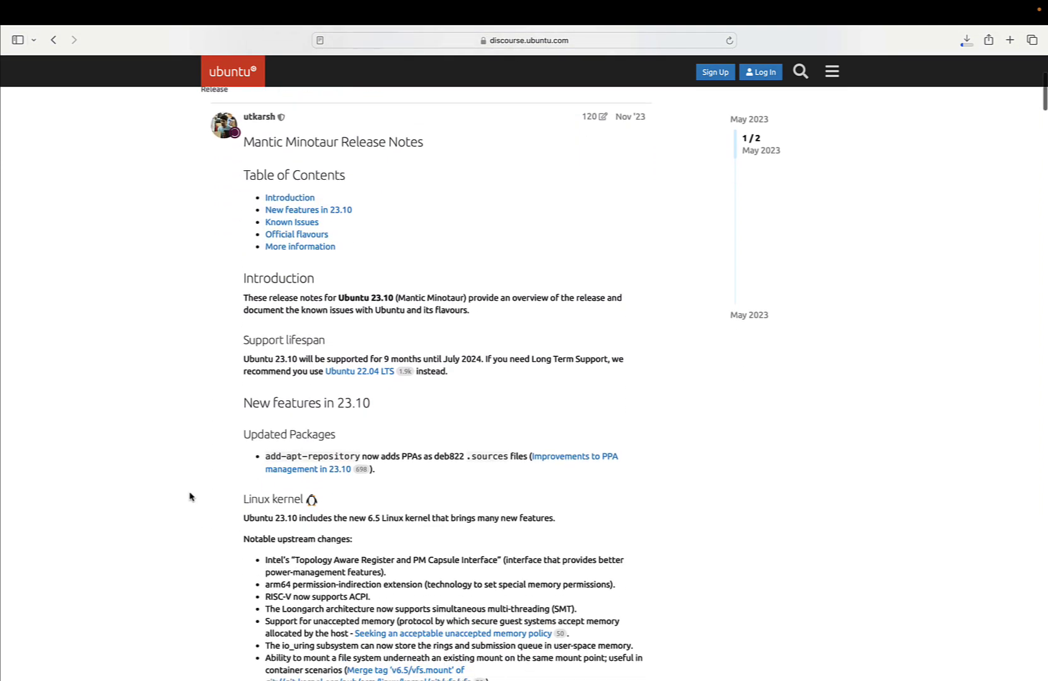
scroll(190, 496, "down", 1)
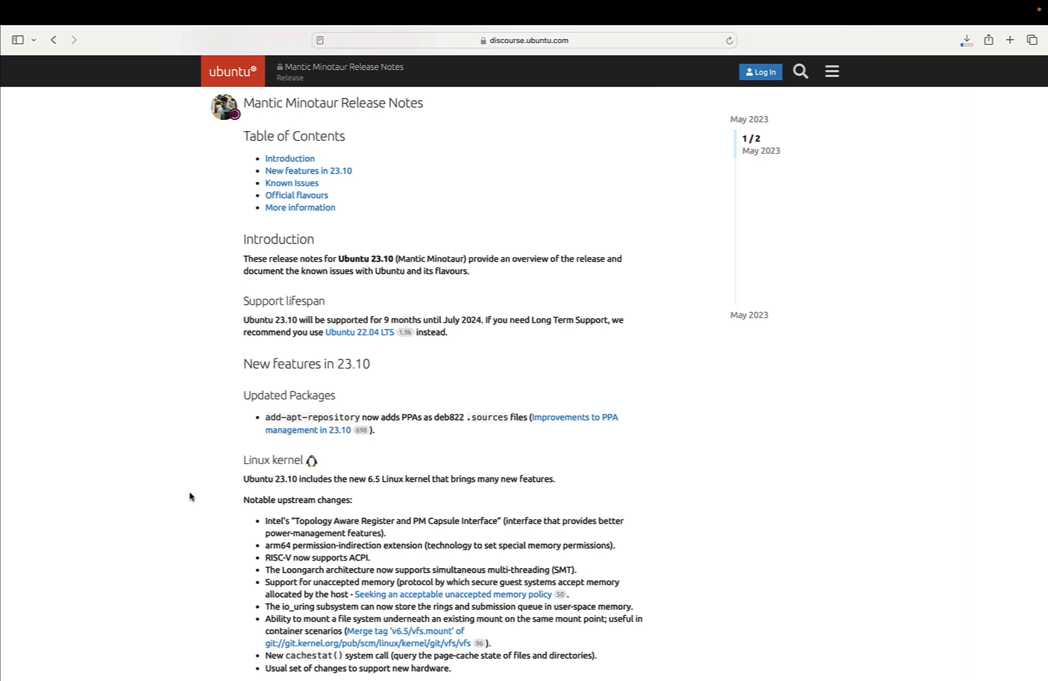
scroll(190, 496, "down", 5)
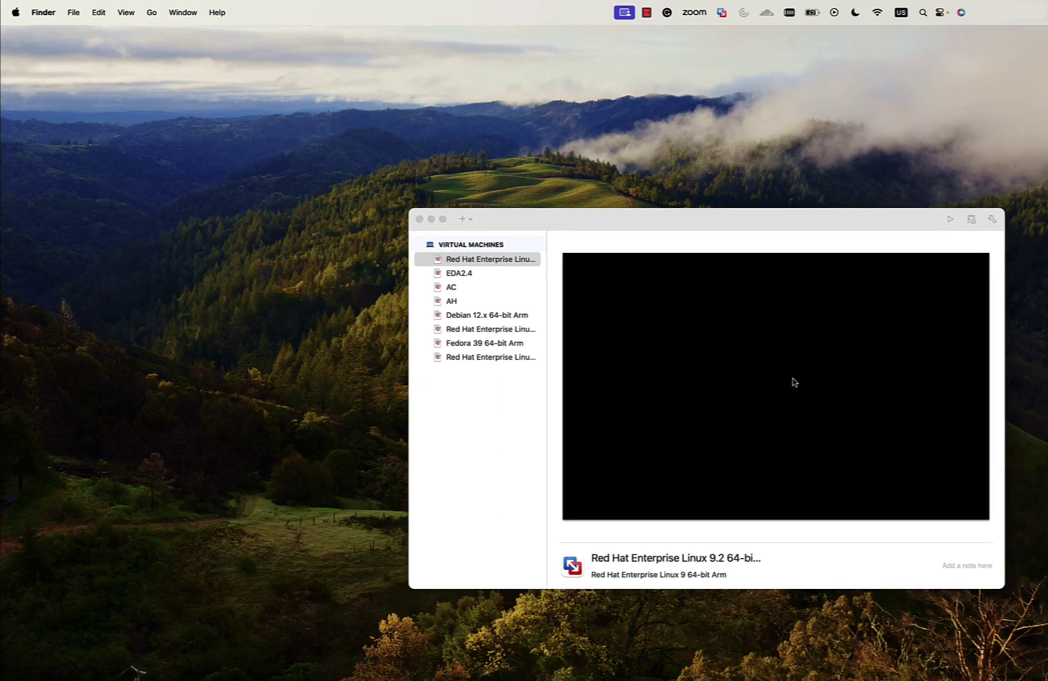
- Switch to VMware Fusion and start a new virtual machine from the disc image ubuntu-23.10-live-server-arm64.iso
left_click(463, 220)
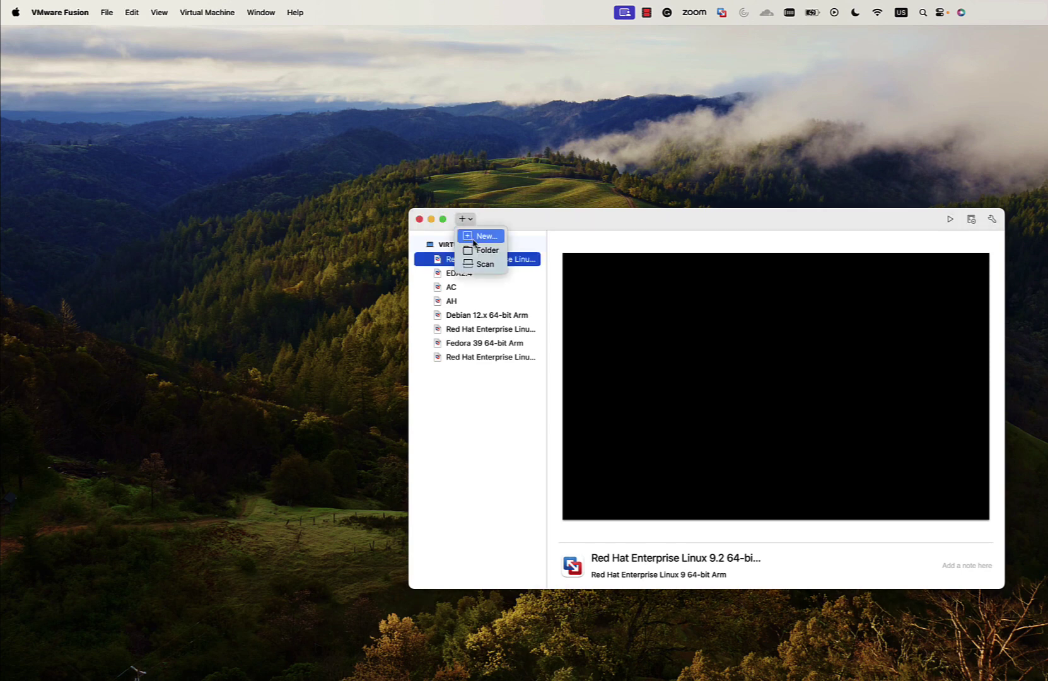
left_click(474, 240)
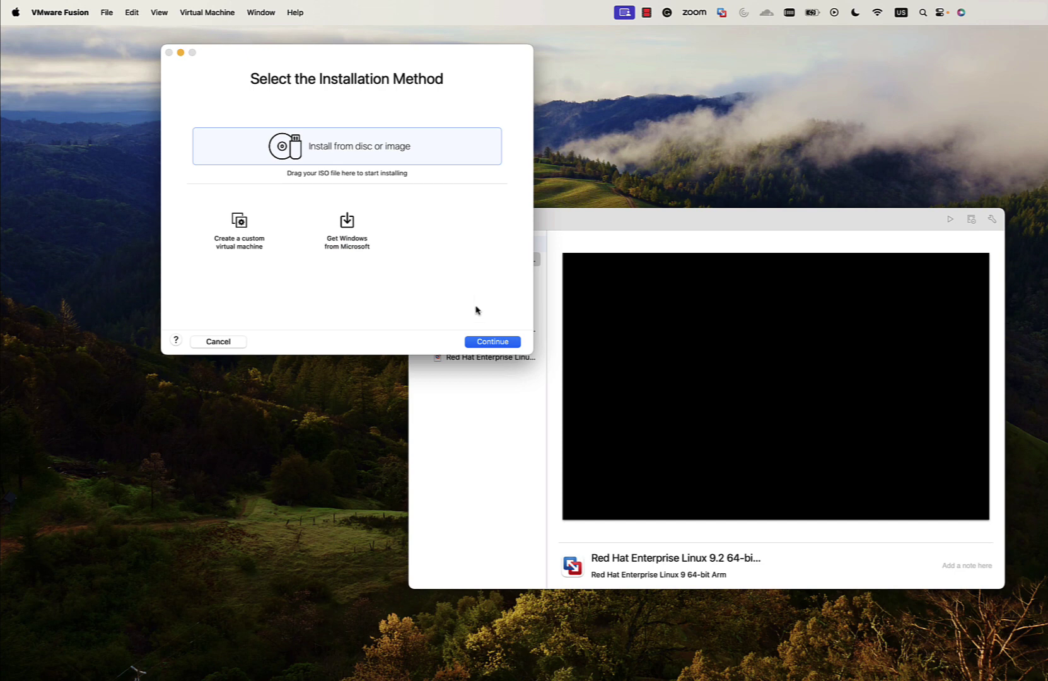
left_click(476, 342)
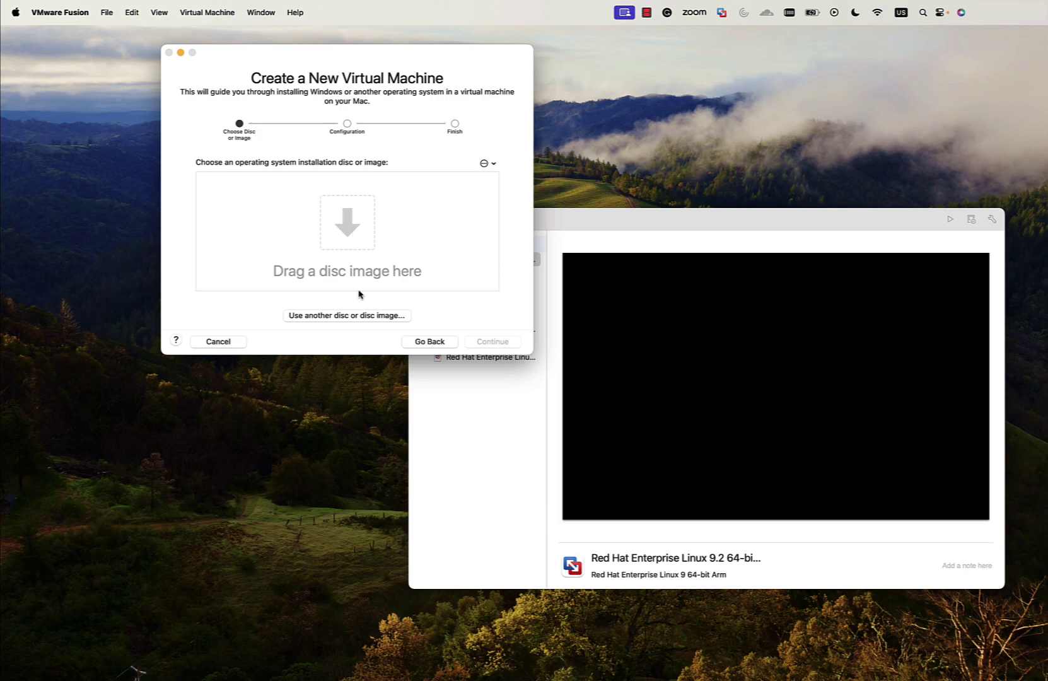
left_click(353, 315)
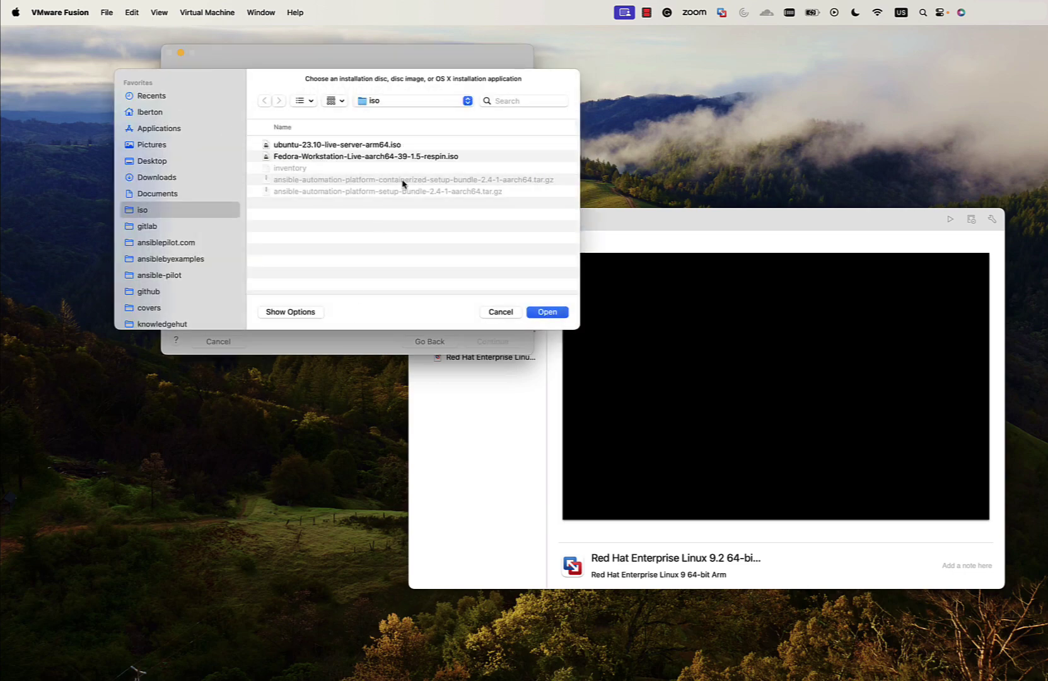
left_click(426, 145)
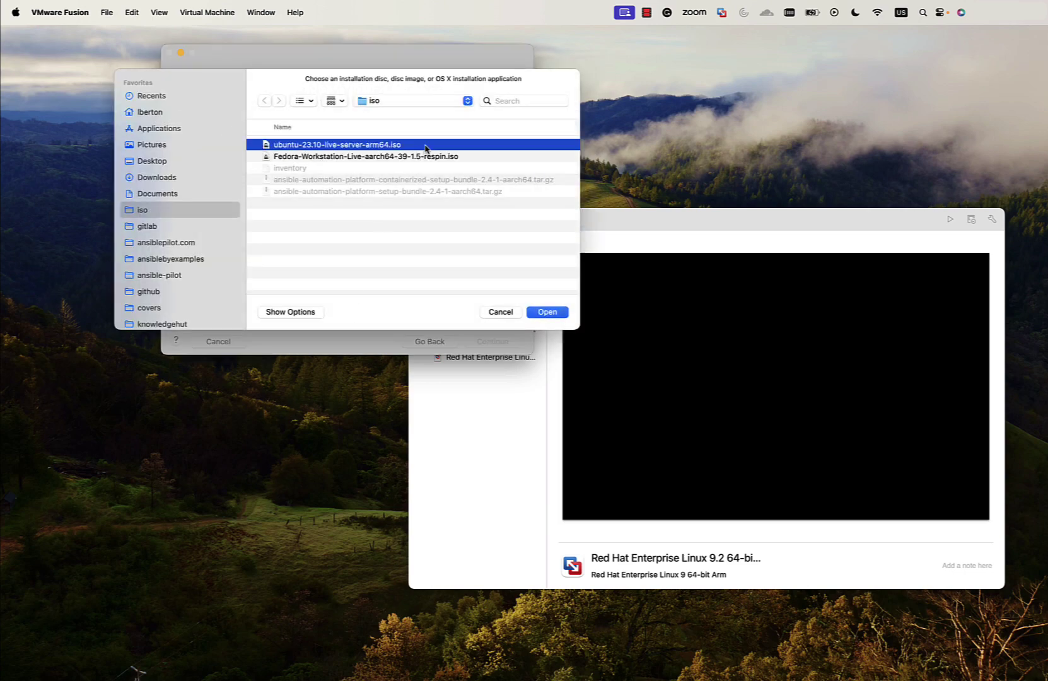
left_click(555, 312)
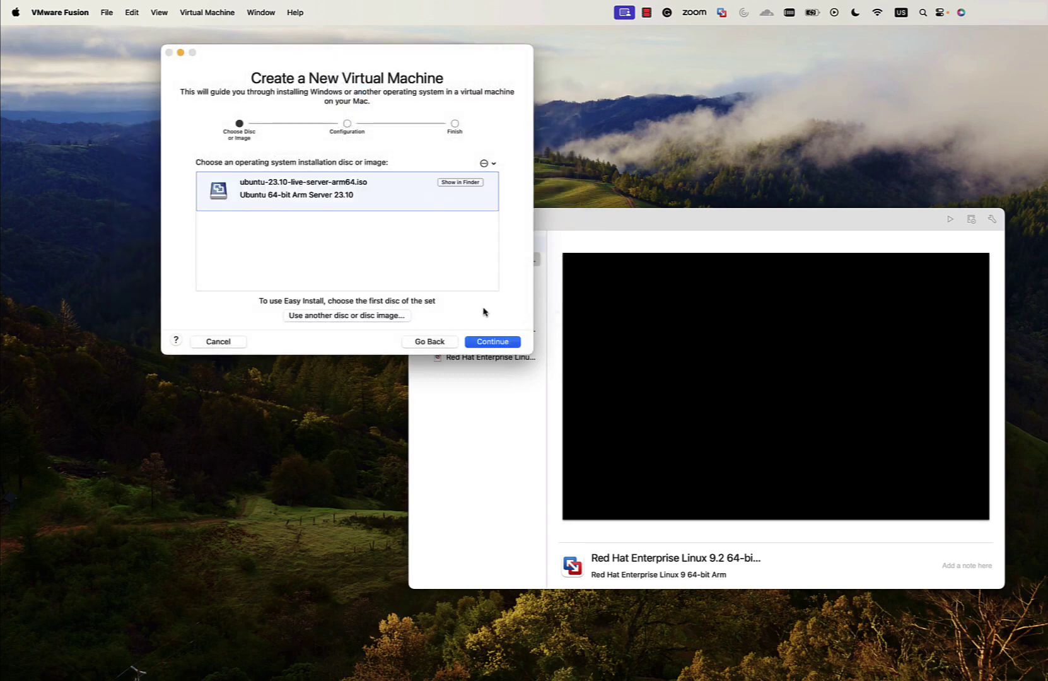
- Finish the virtual machine setup with customized settings, saving it as "Ubuntu 64-bit Arm Server 23.10" in the Virtual Machines folder
left_click(495, 346)
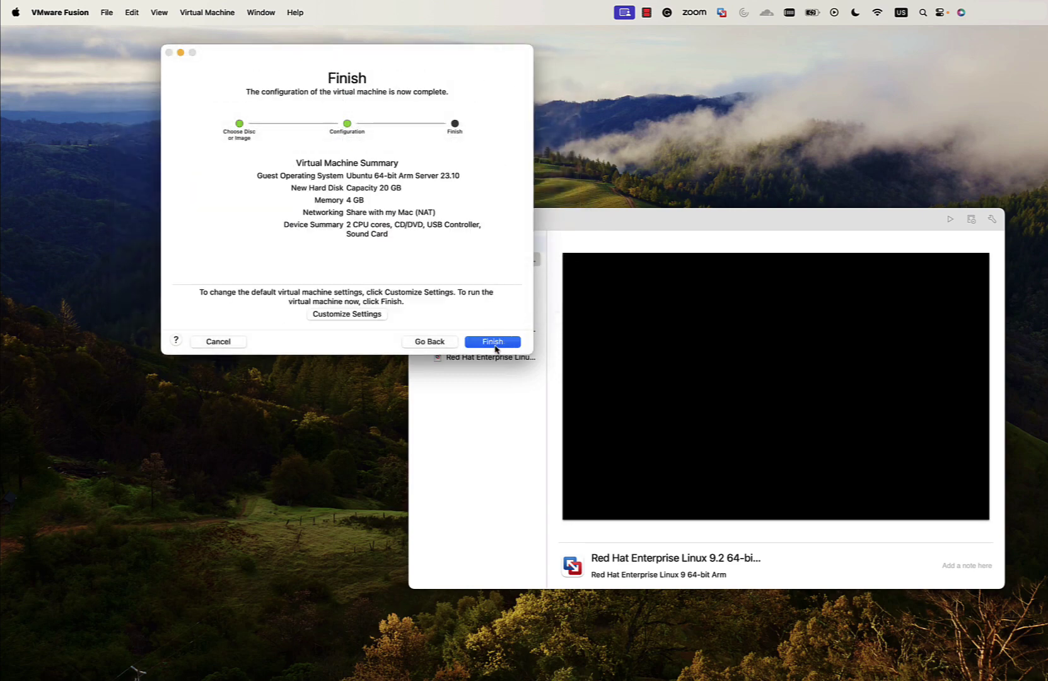
left_click(347, 314)
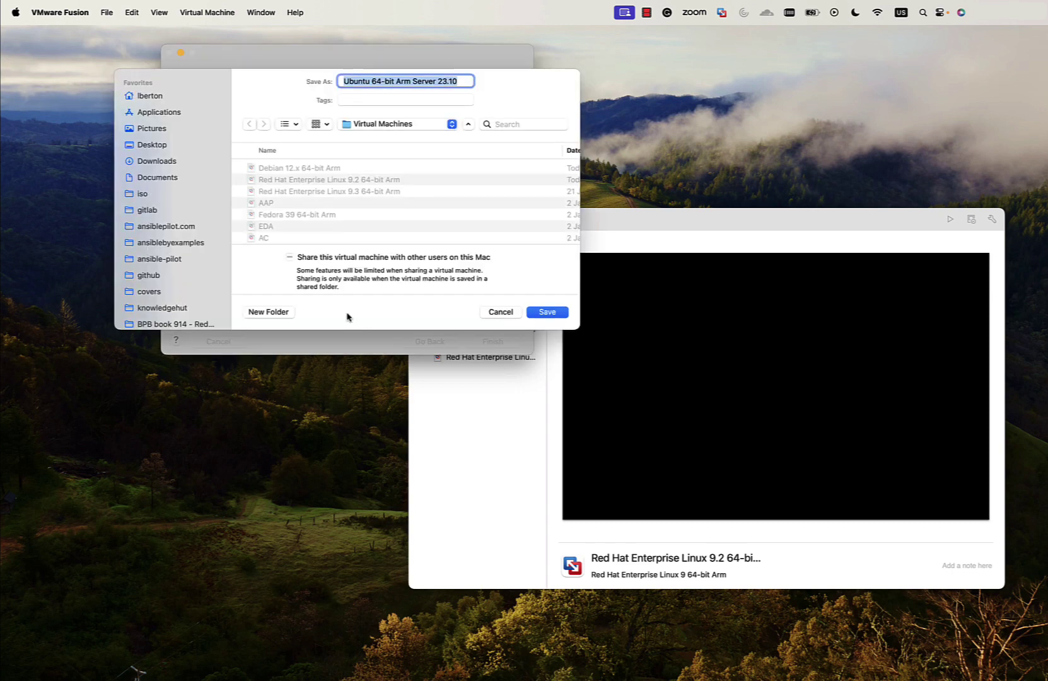
left_click(548, 313)
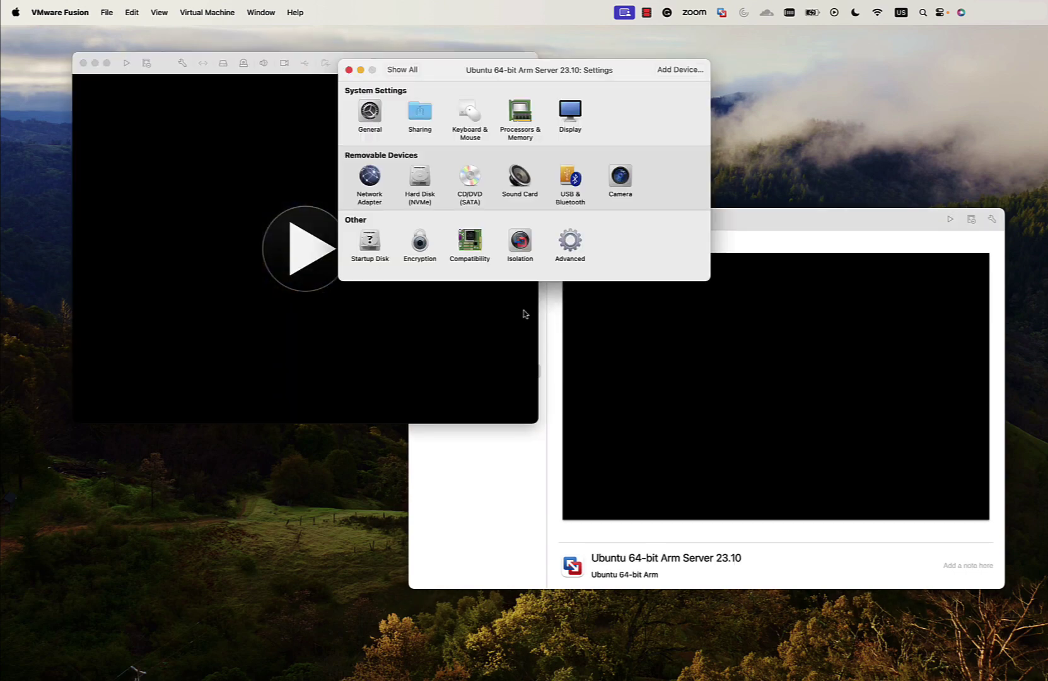
- Review the virtual machine's processor core options and memory allocation, and close its settings
left_click(516, 116)
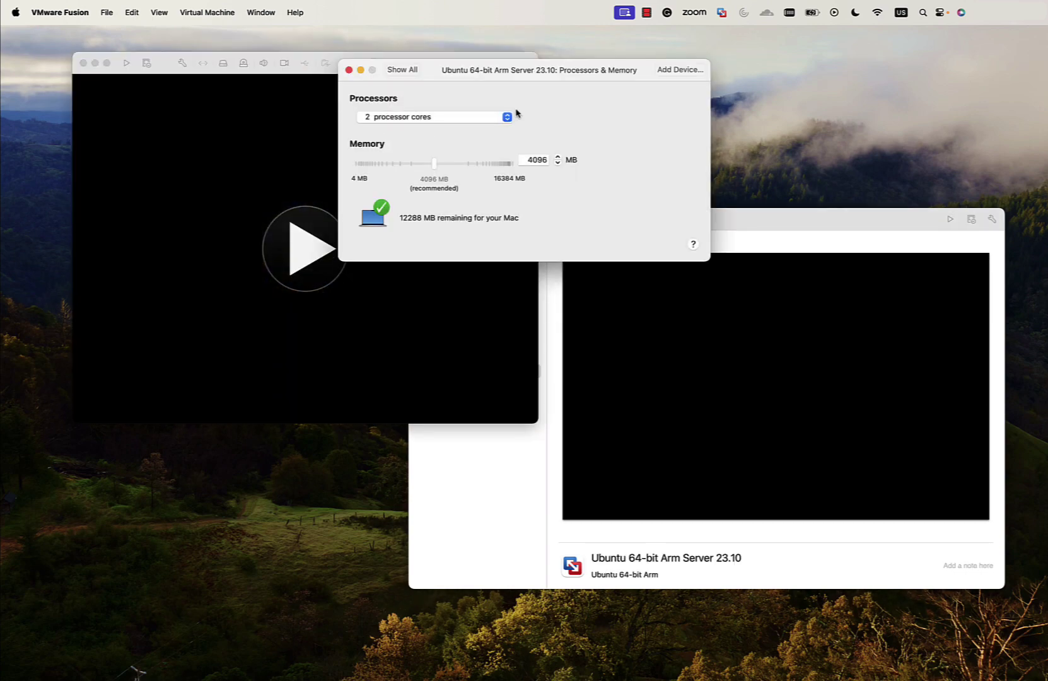
left_click(508, 118)
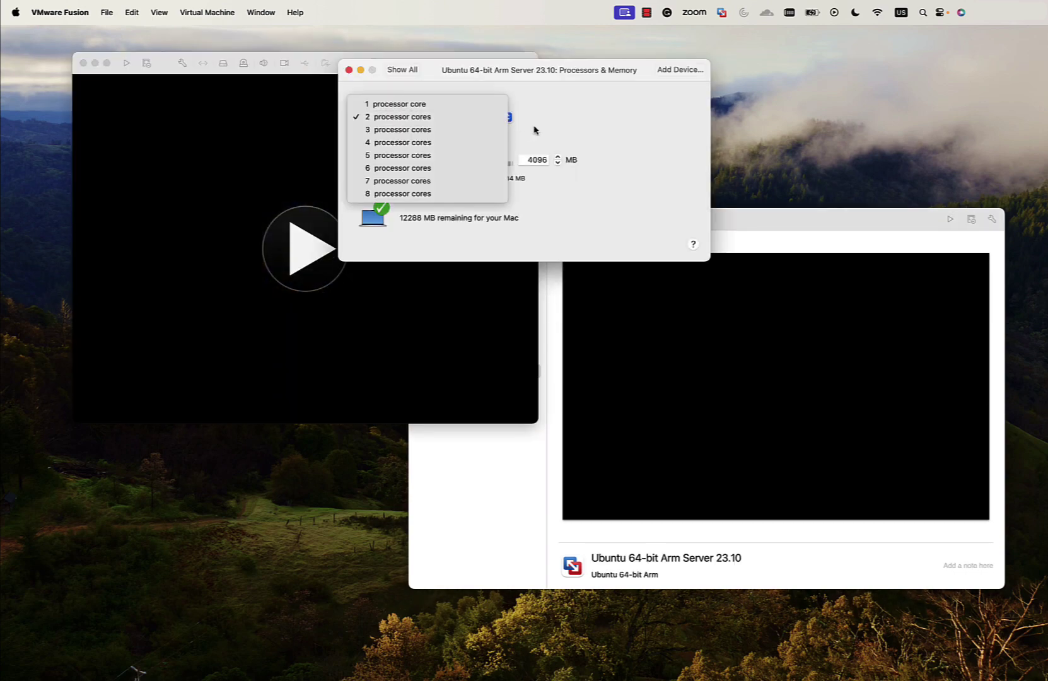
left_click(536, 131)
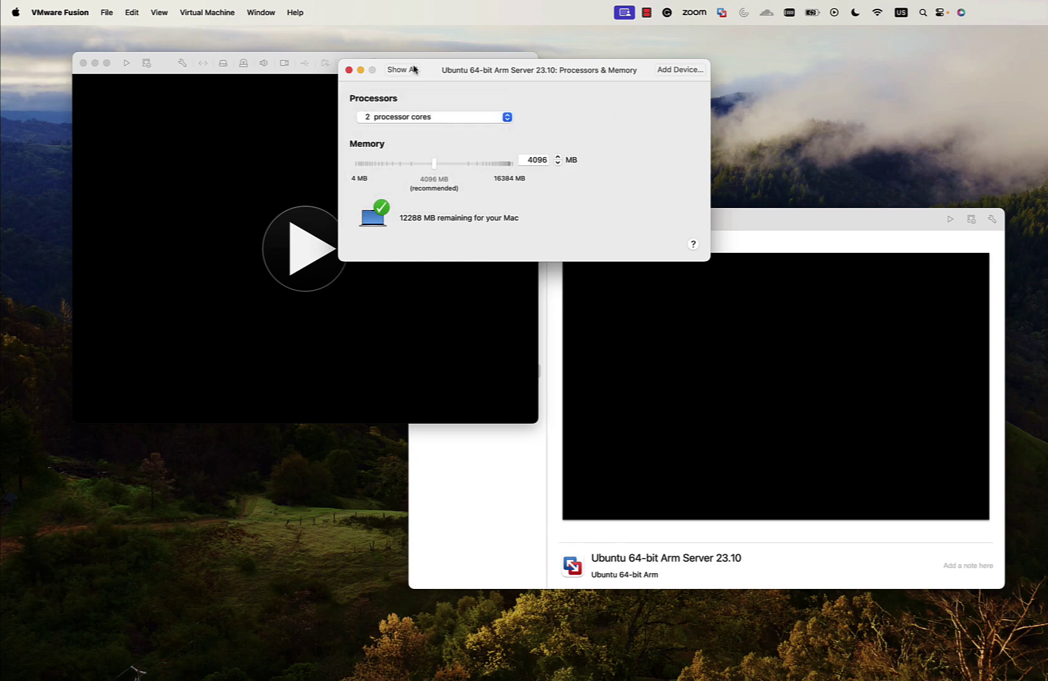
left_click(348, 70)
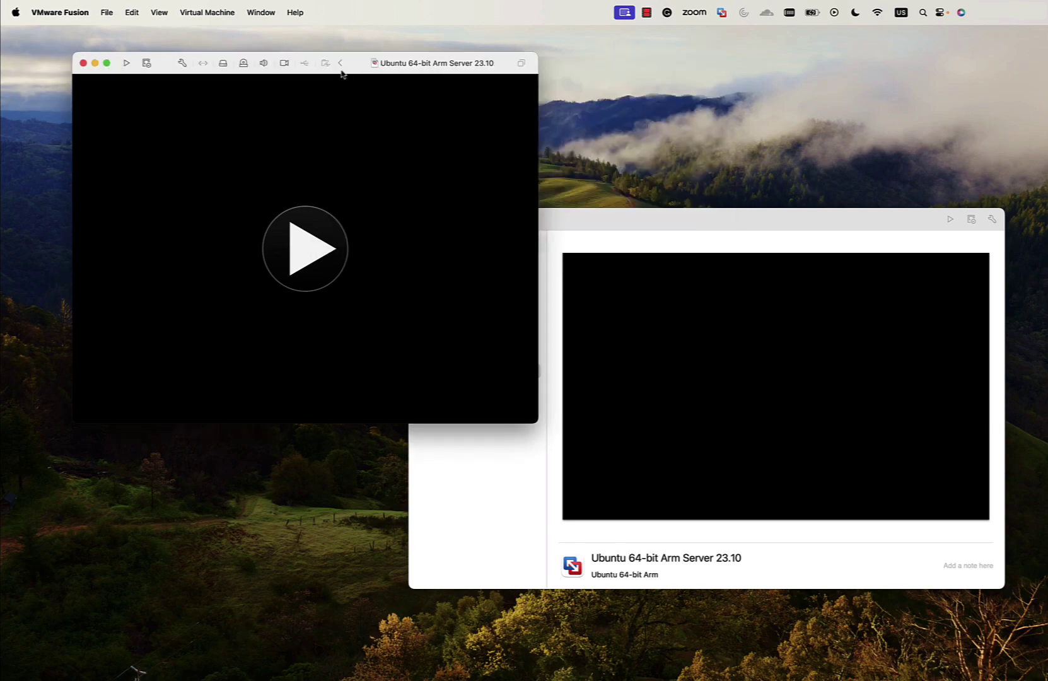
- Start the virtual machine in full screen and boot the "Try or Install Ubuntu Server" entry
left_click(106, 63)
left_click(558, 351)
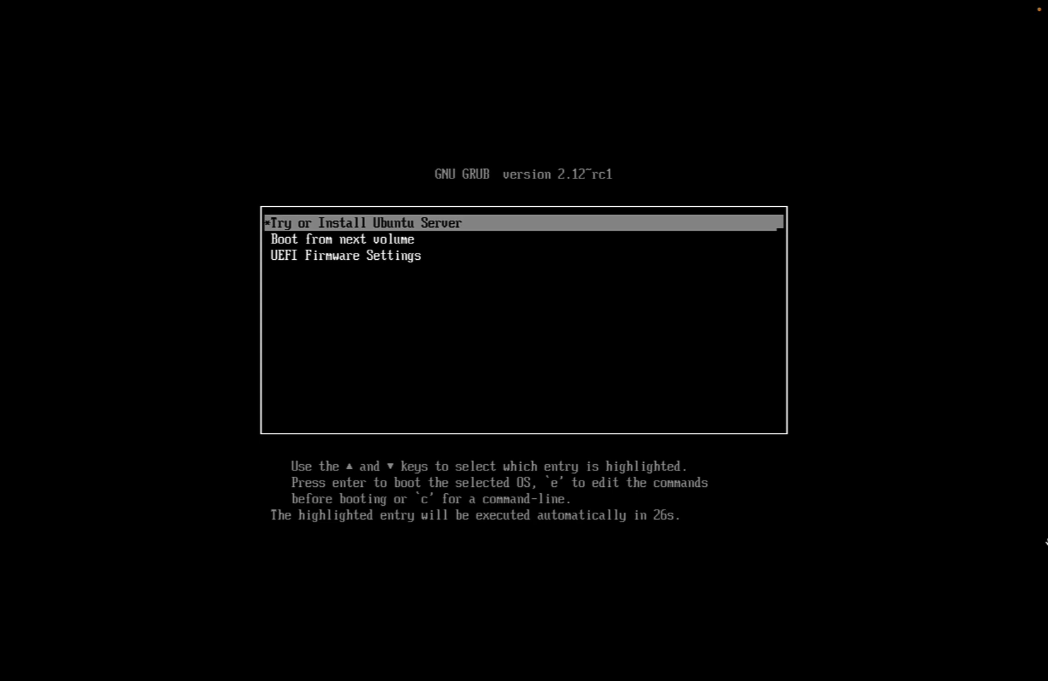
key("Return")
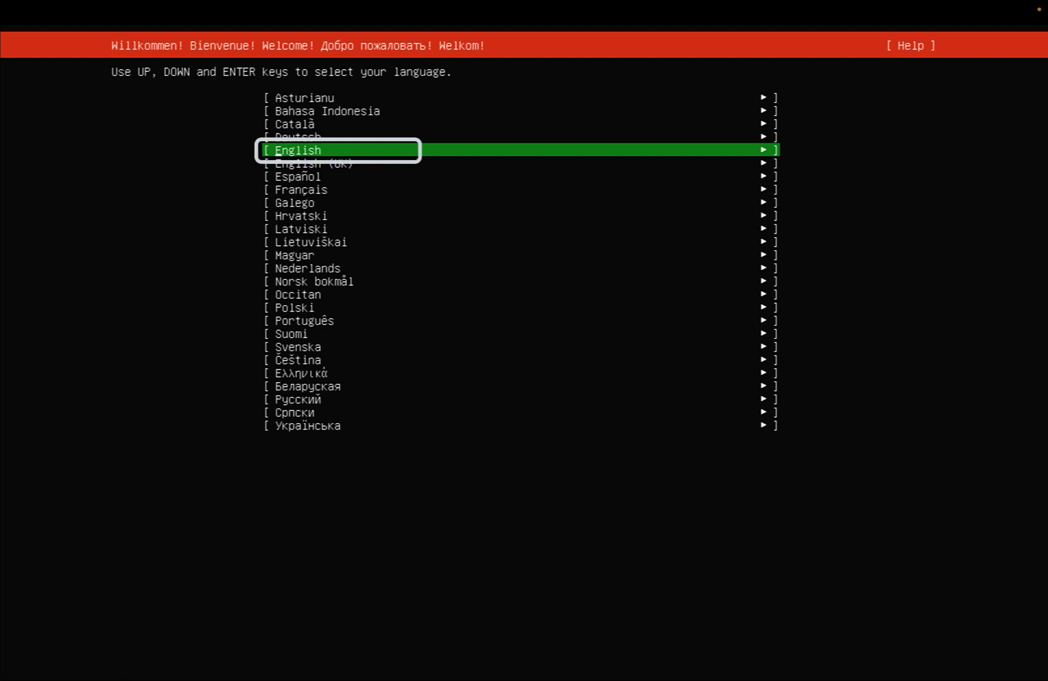
- Set up the installer with English as language, the English (US) keyboard layout and the standard Ubuntu Server base
key("Return")
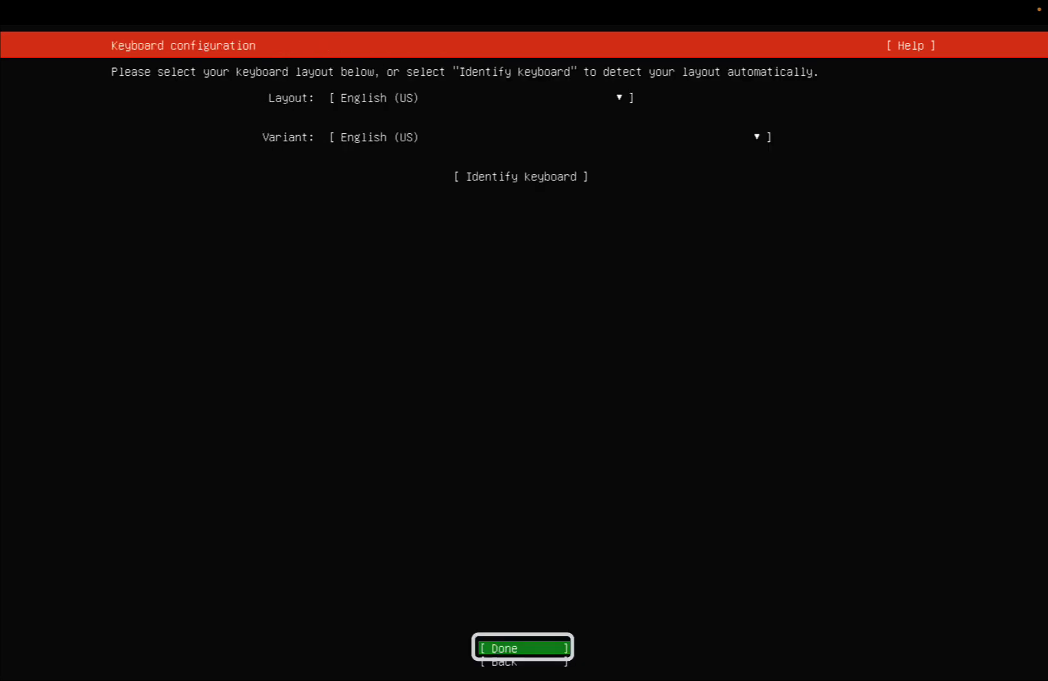
key("Return")
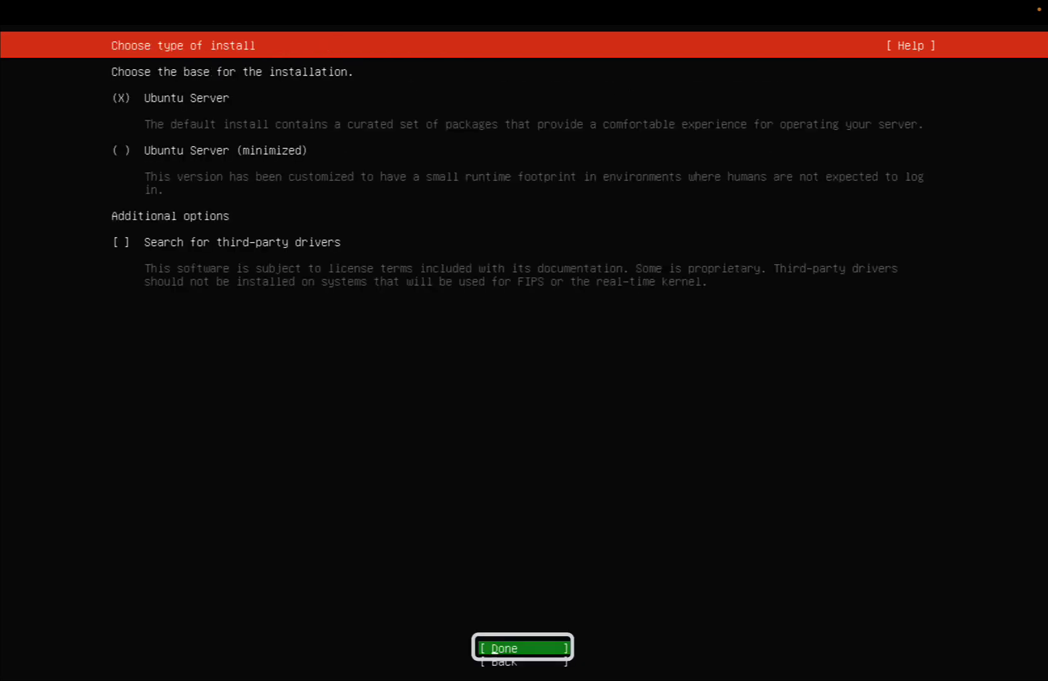
key("Return")
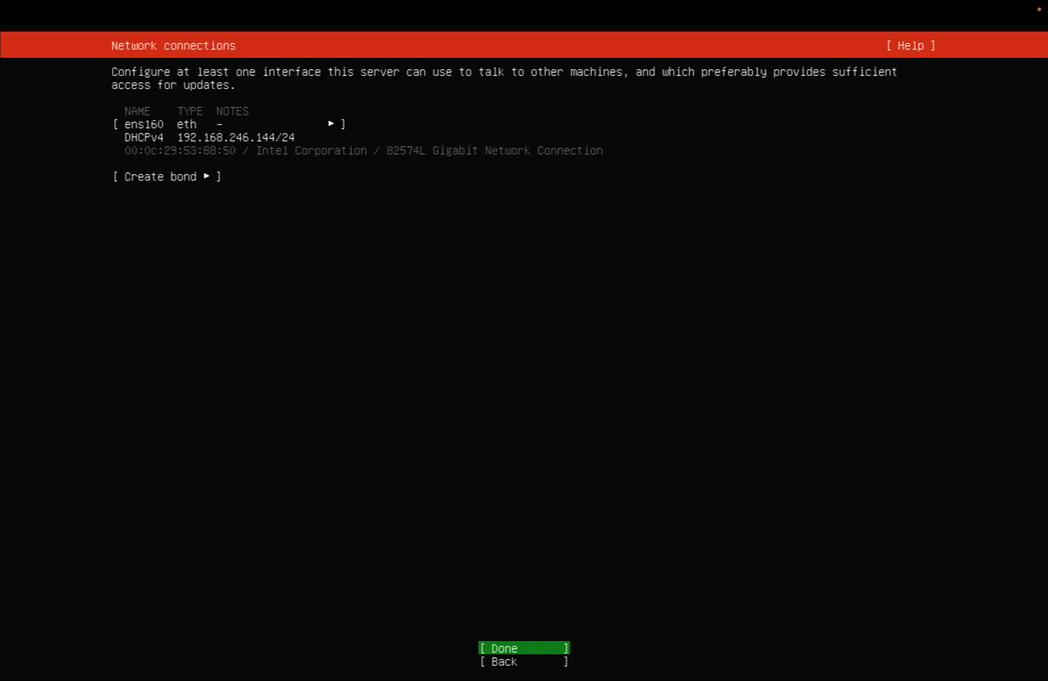
- Accept the DHCP network connection on ens160, a blank proxy address and the default Ubuntu archive mirror
key("Return")
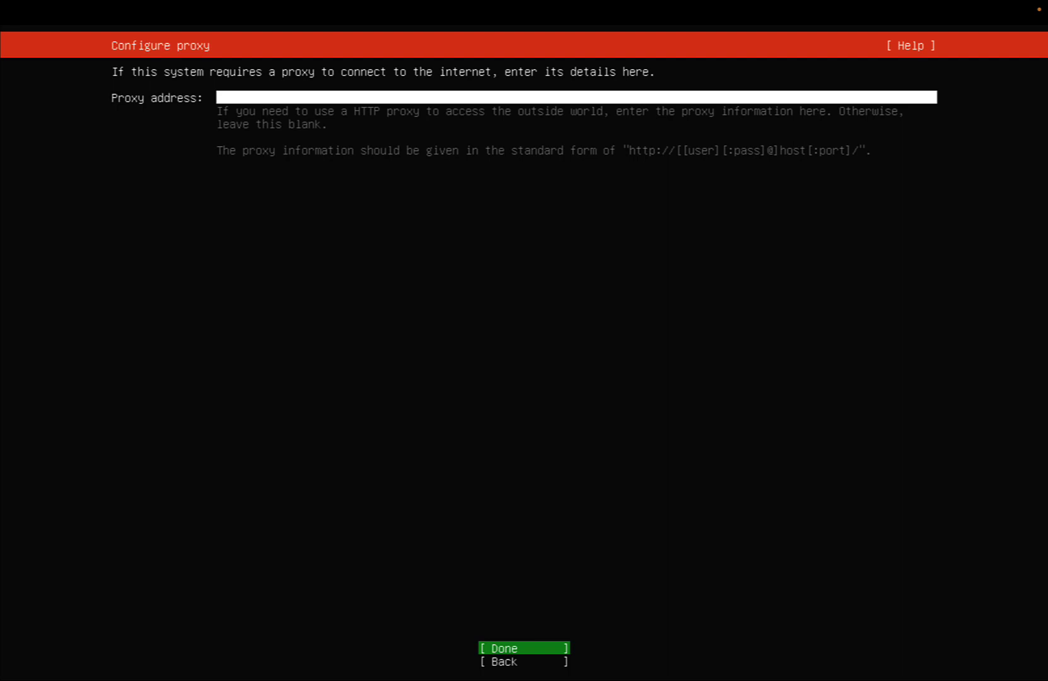
key("Return")
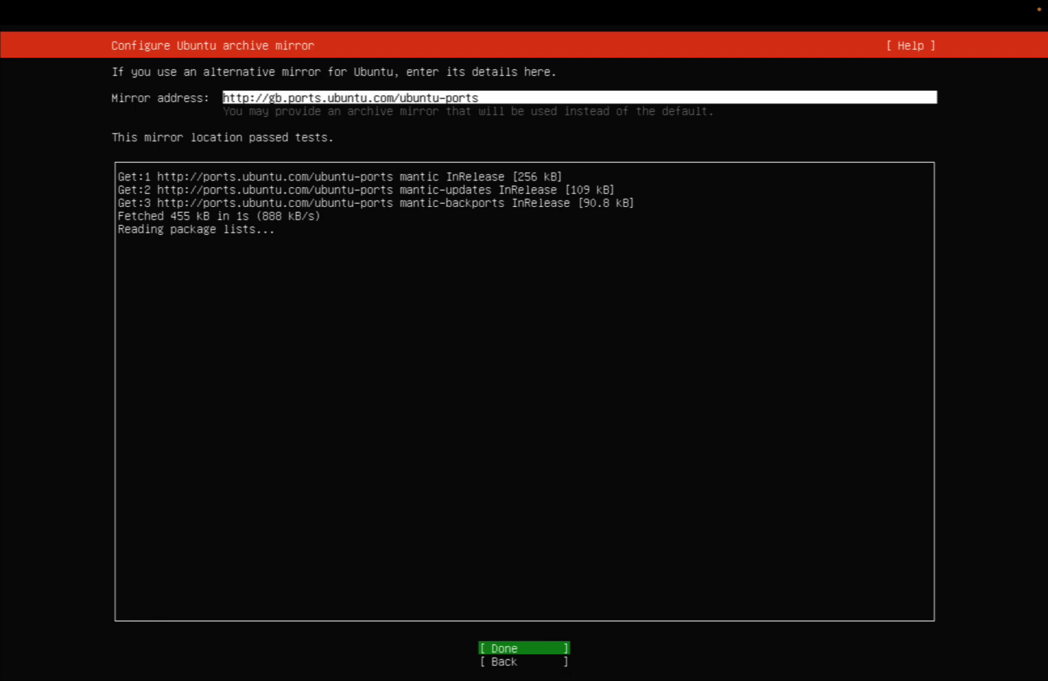
key("Return")
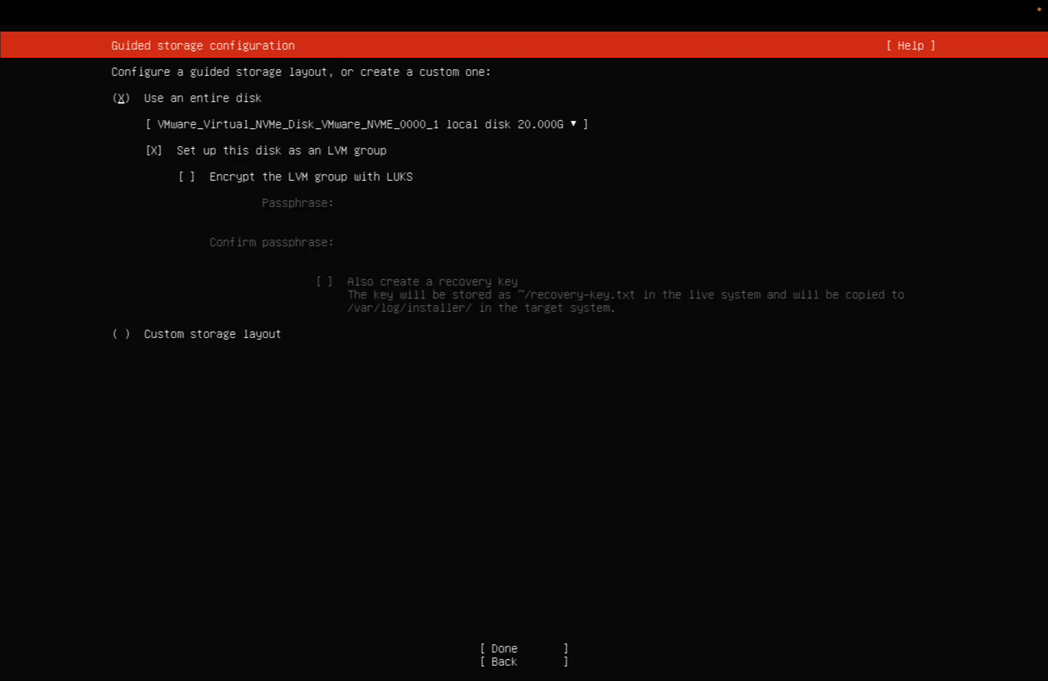
- Choose the guided storage layout using the entire disk as an LVM group, without LUKS encryption
key("Down")
key("Down")
key("Tab")
key("Return")
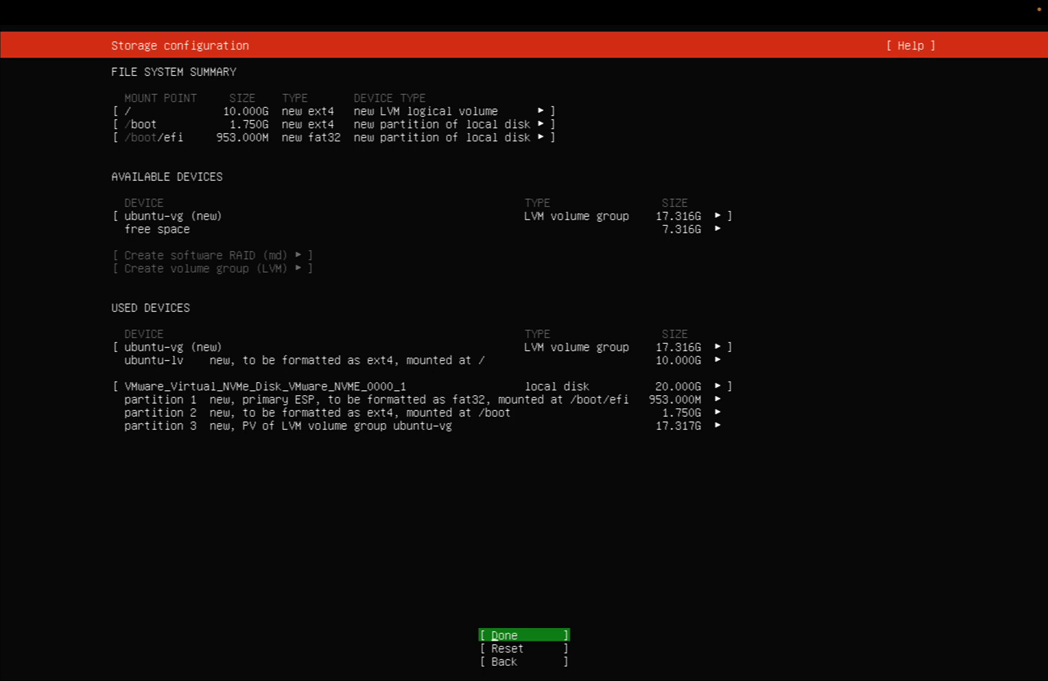
- Accept the proposed file system layout and confirm the destructive formatting so the installation begins
key("Return")
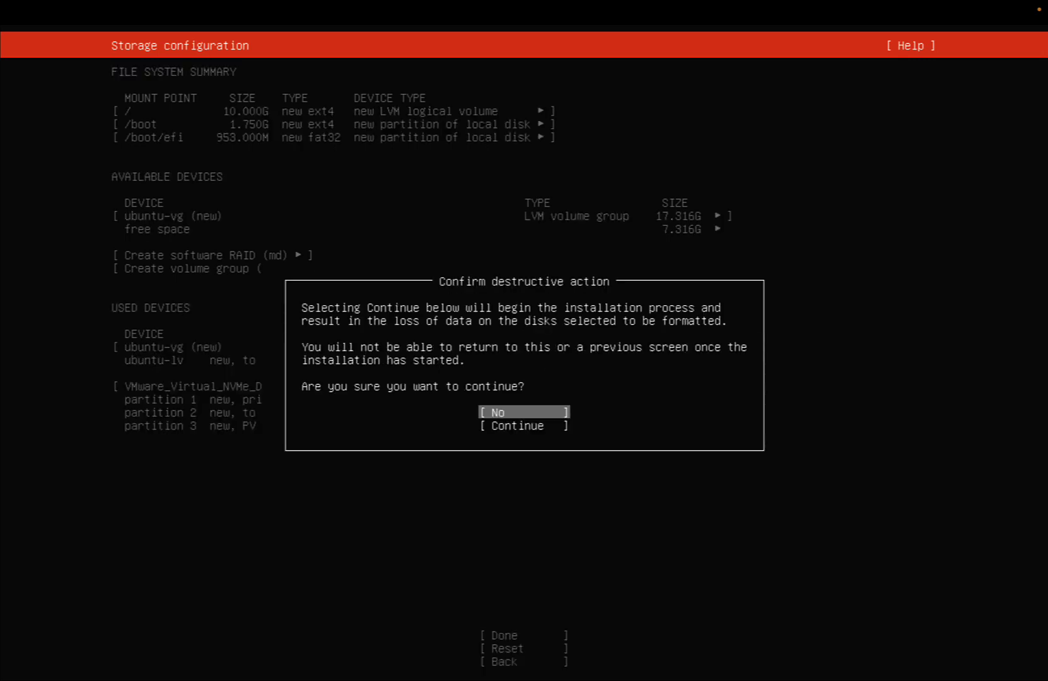
key("Down")
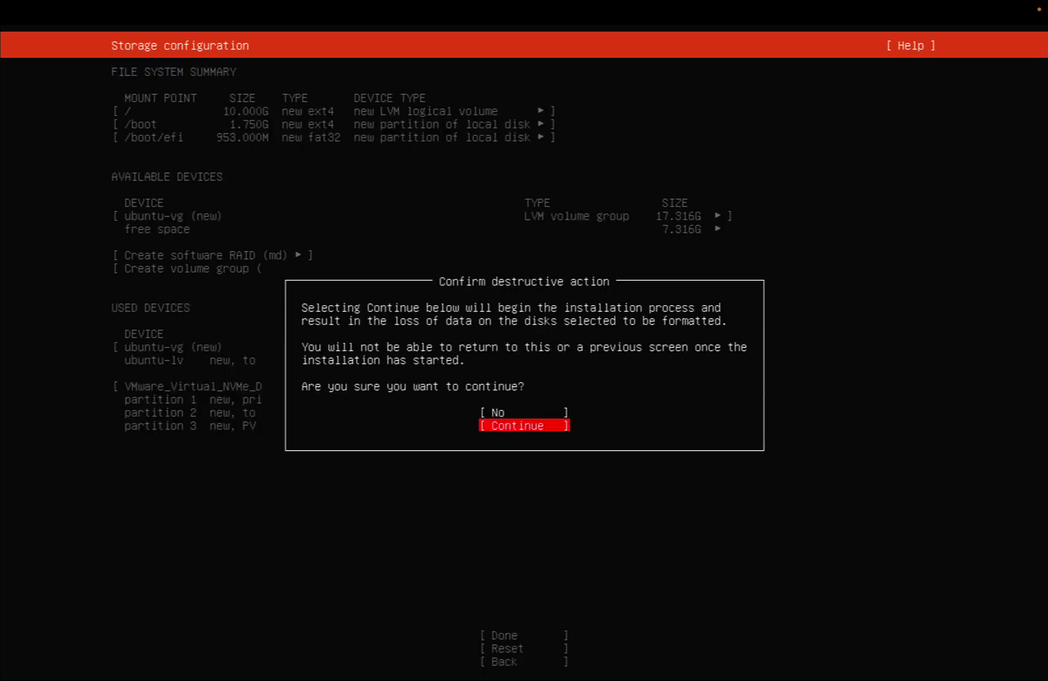
key("Return")
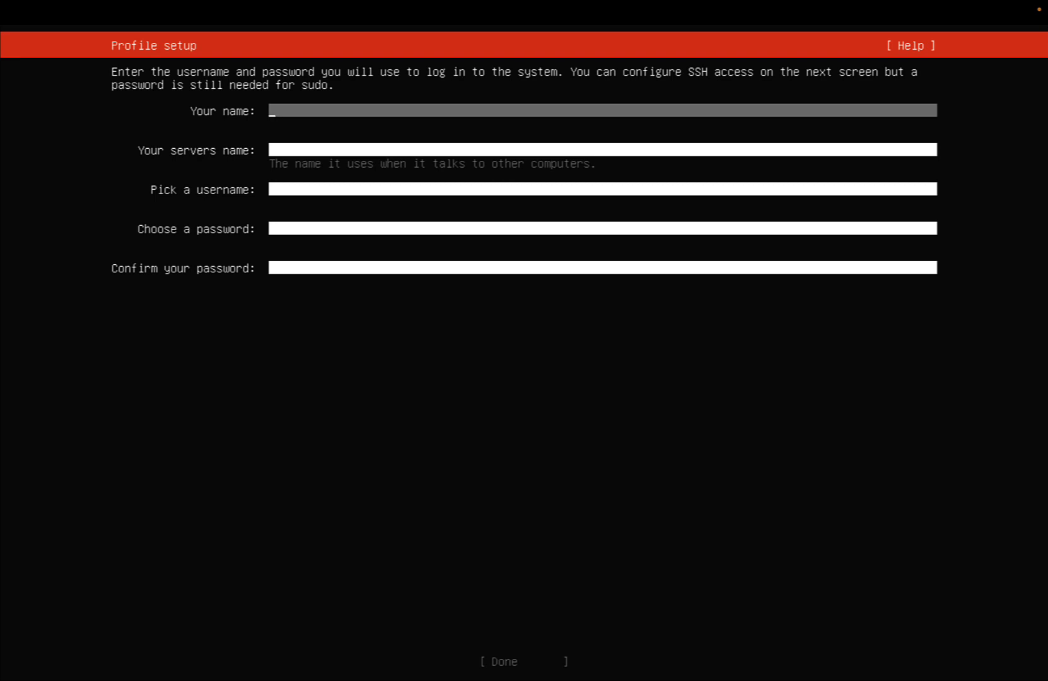
- Fill in the profile with "devops" as your name and "ubuntu" as the server's name
type("devops")
key("Tab")
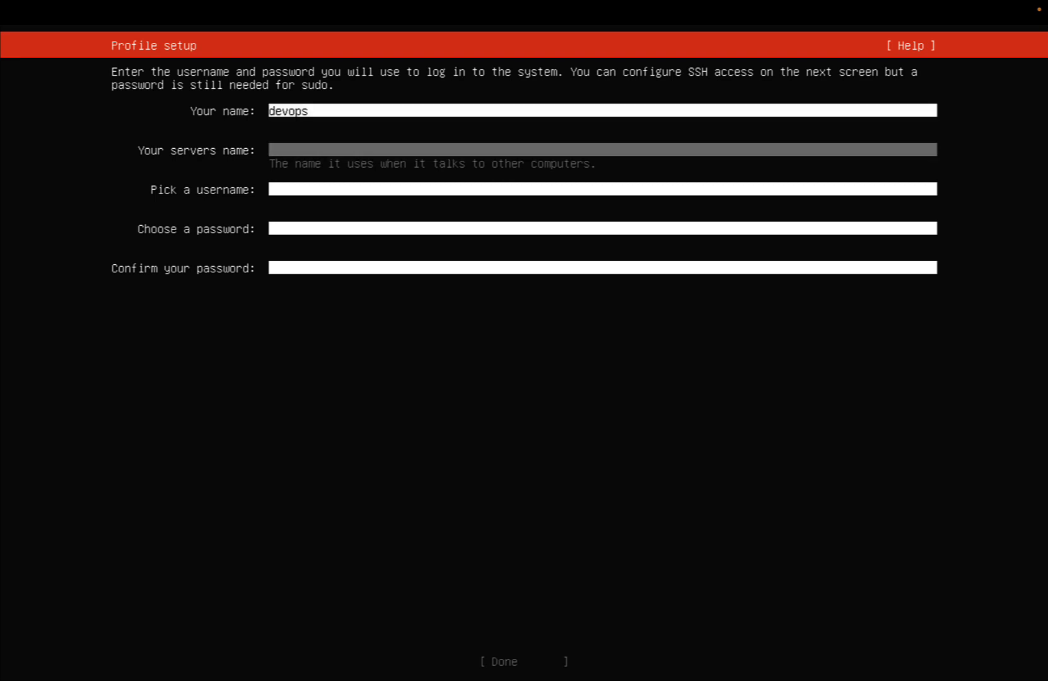
type("ubuntuex")
key("BackSpace")
key("BackSpace")
key("BackSpace")
key("space")
type("u")
key("Tab")
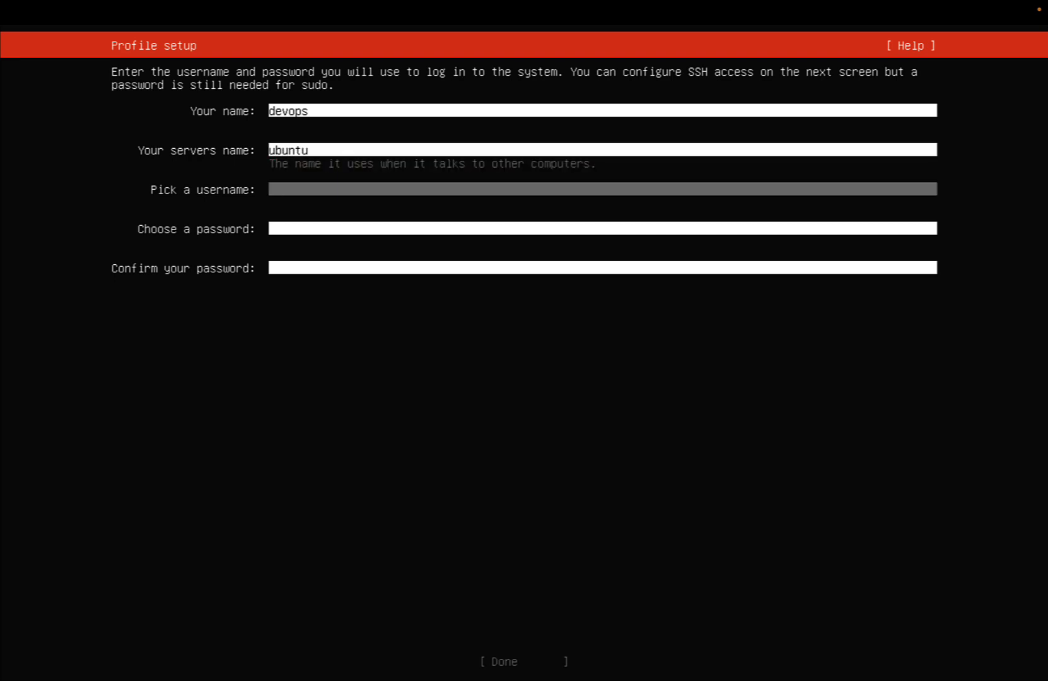
- Set the username to "devops", enter and confirm the account password, and submit the profile
type("devops")
key("Tab")
type("********")
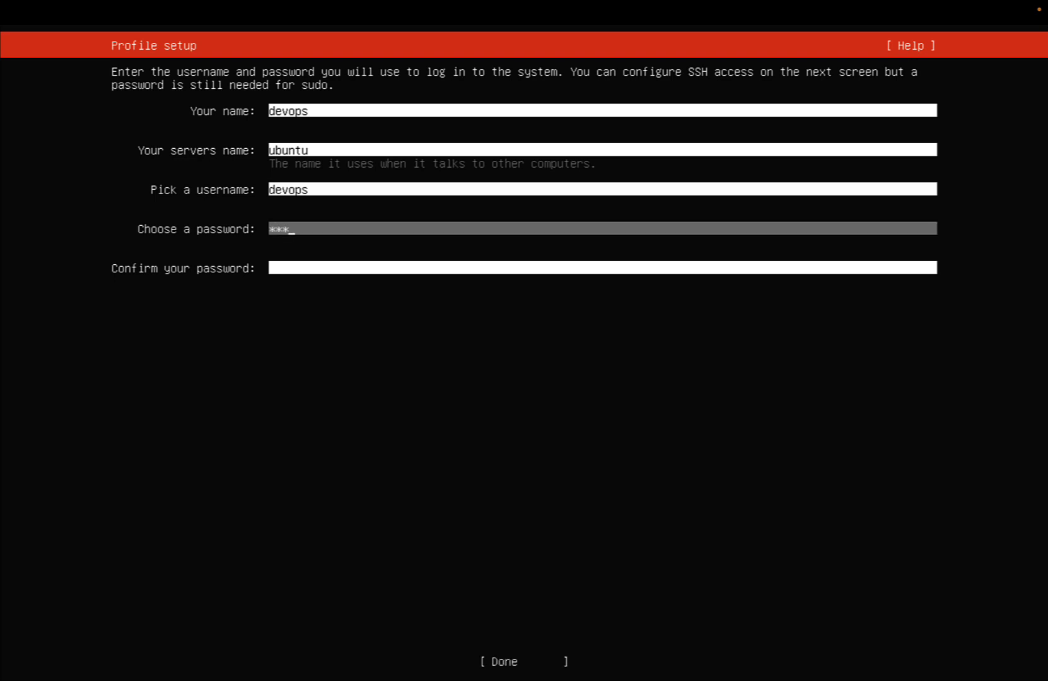
key("Tab")
type("********")
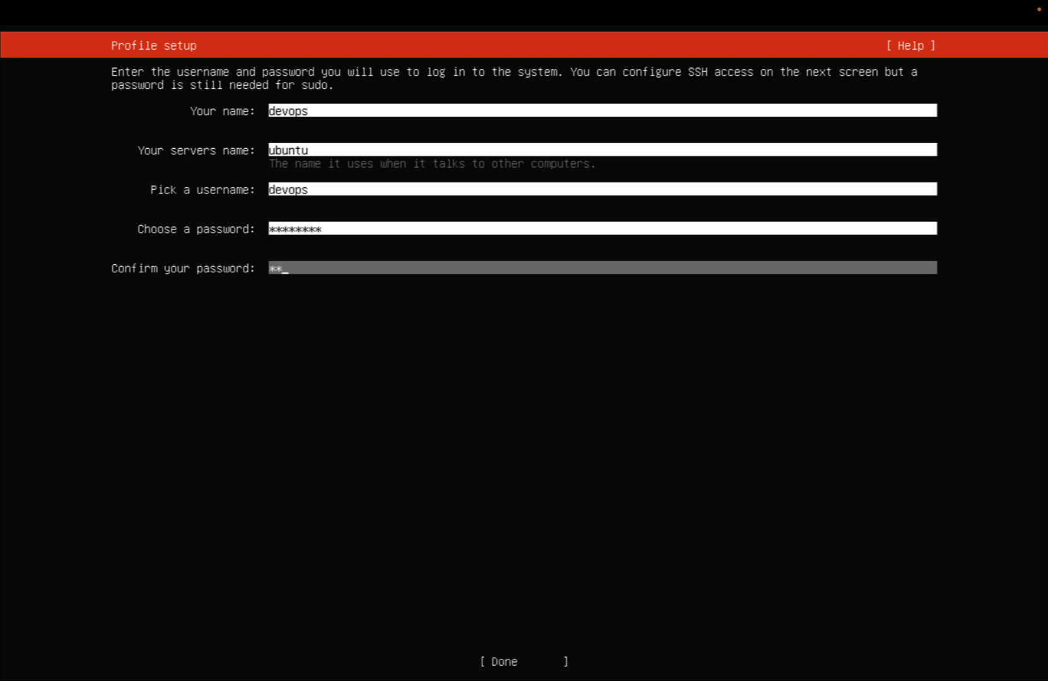
key("Tab")
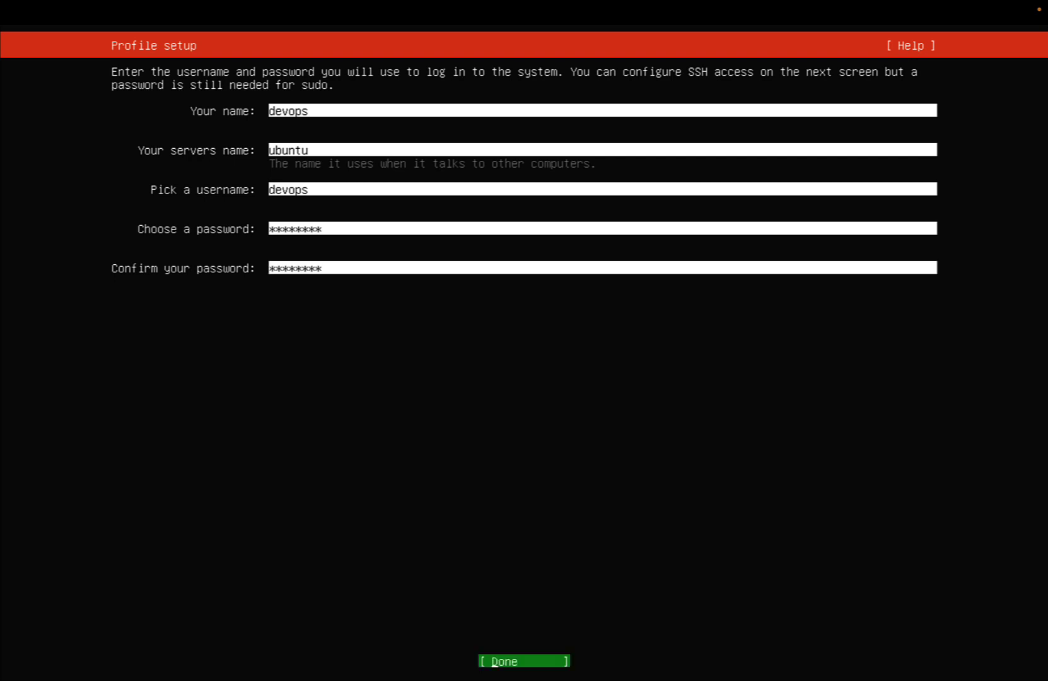
key("Return")
- Choose to install the OpenSSH server with Import SSH identity set to No, and continue past the SSH setup
key("space")
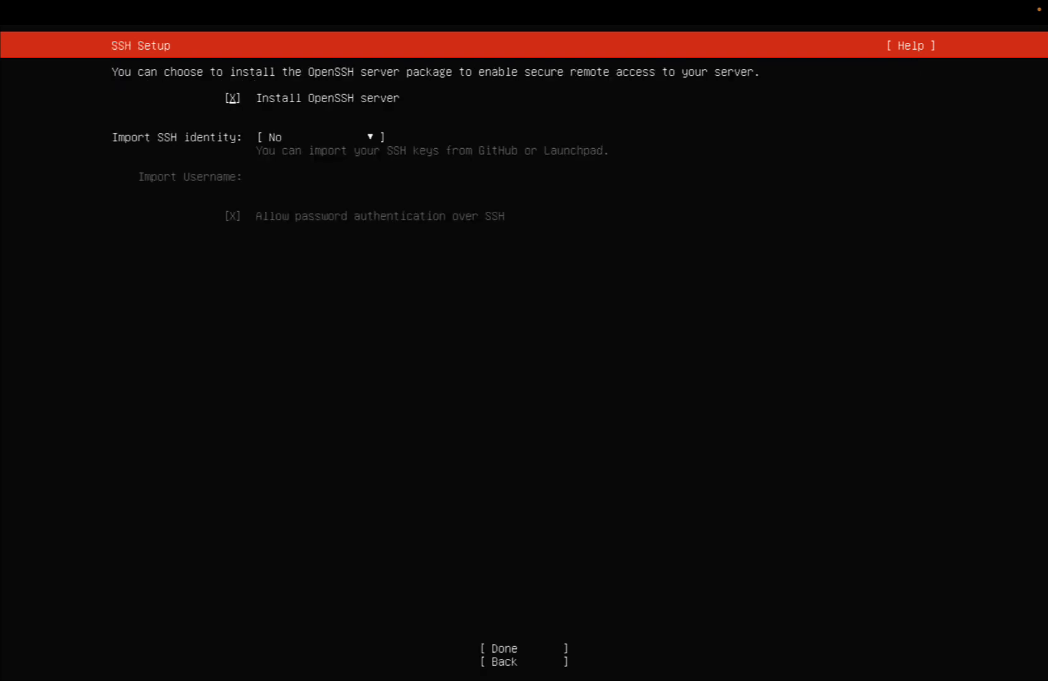
key("Tab")
key("Return")
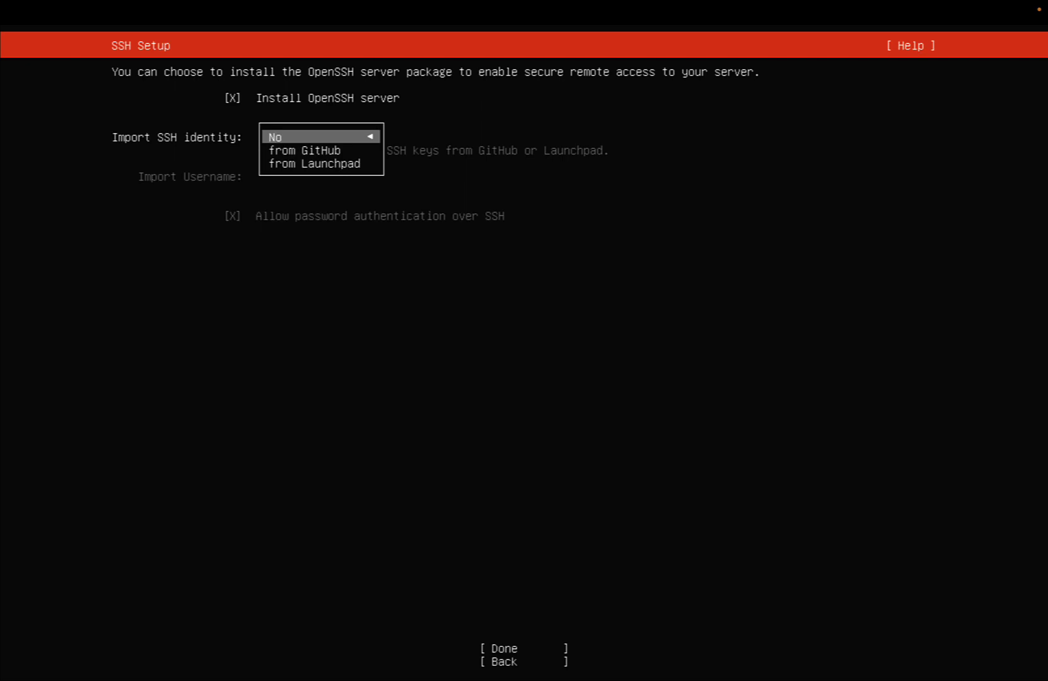
key("Return")
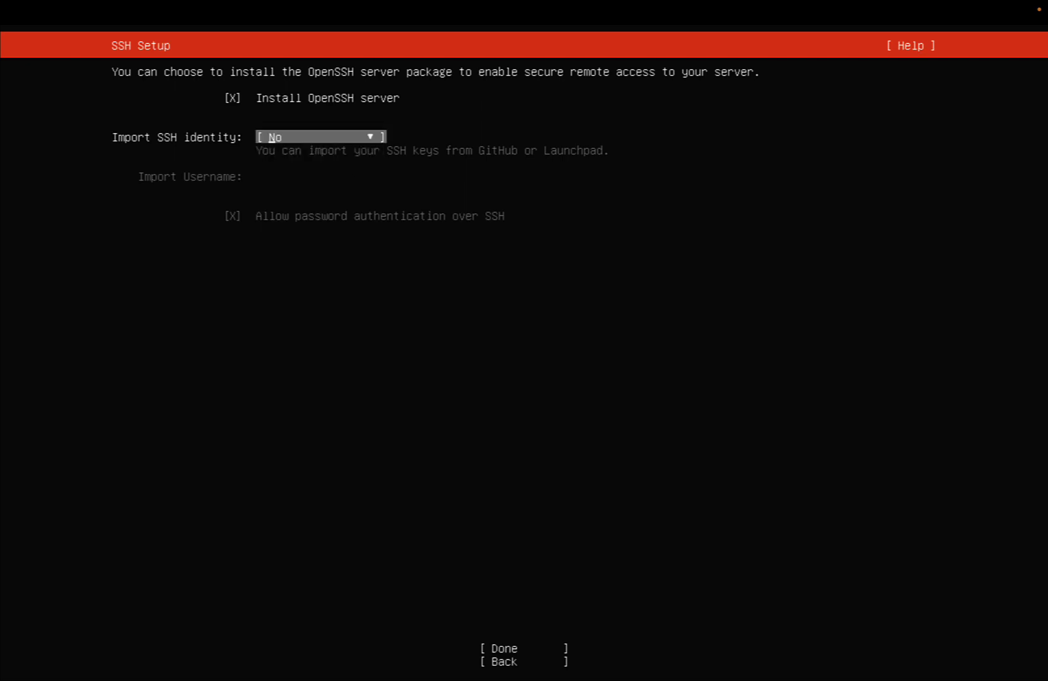
key("Tab")
key("Return")
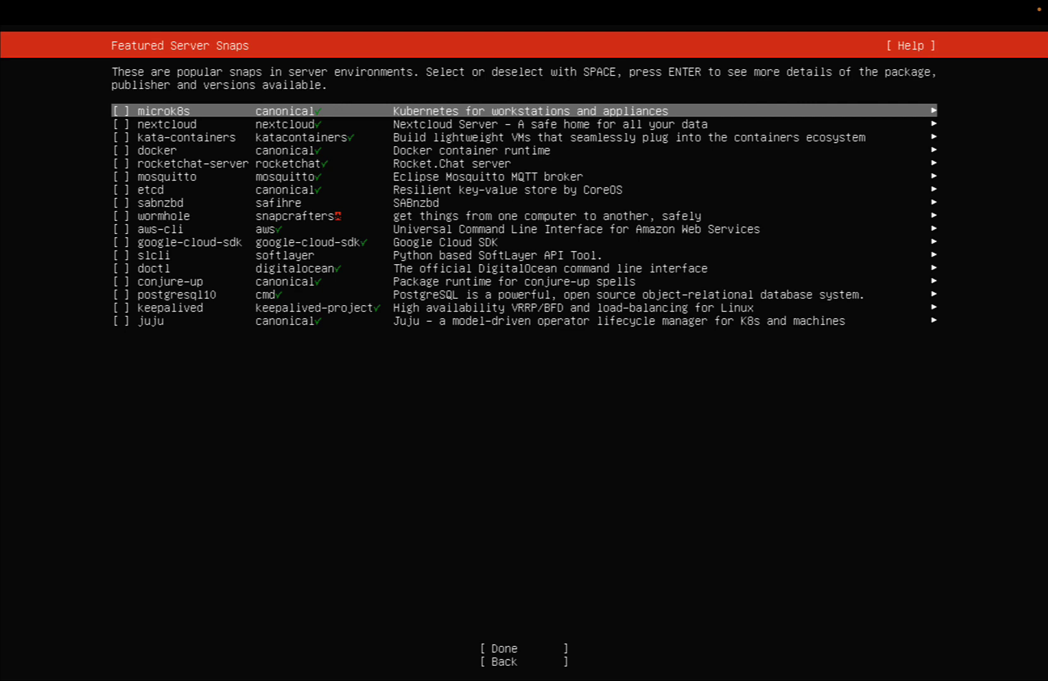
- Continue past the featured server snaps without selecting any of them
key("Down")
key("Down")
key("Down")
key("Down")
key("Down")
key("Down")
key("Down")
key("Down")
key("Down")
key("Down")
key("Down")
key("Down")
key("Down")
key("Down")
key("Down")
key("Down")
key("Down")
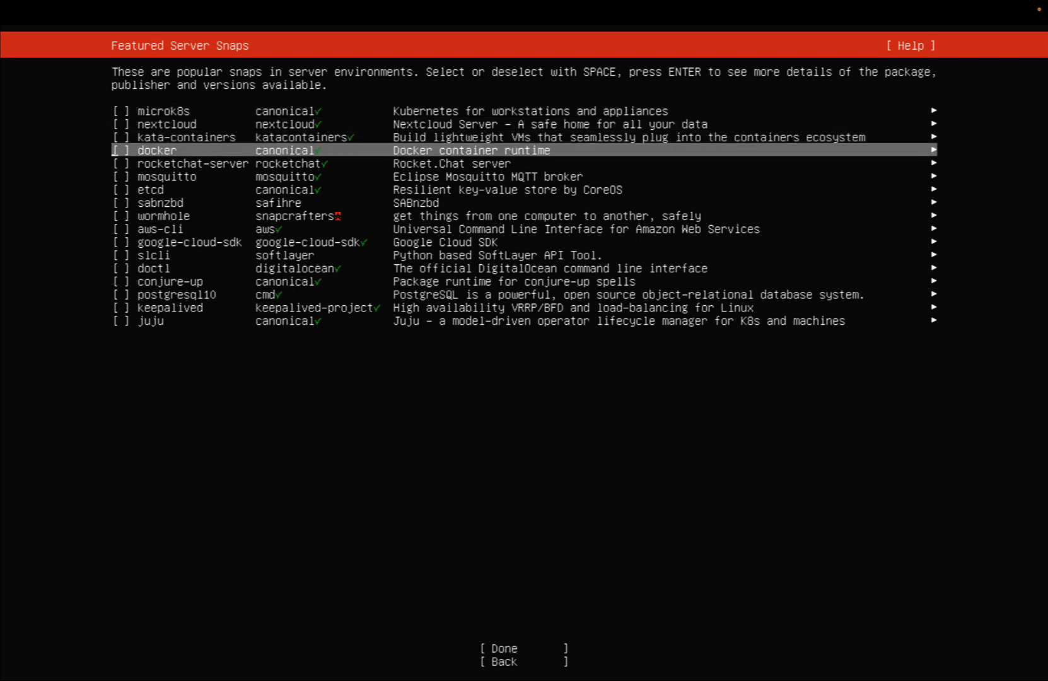
key("Up")
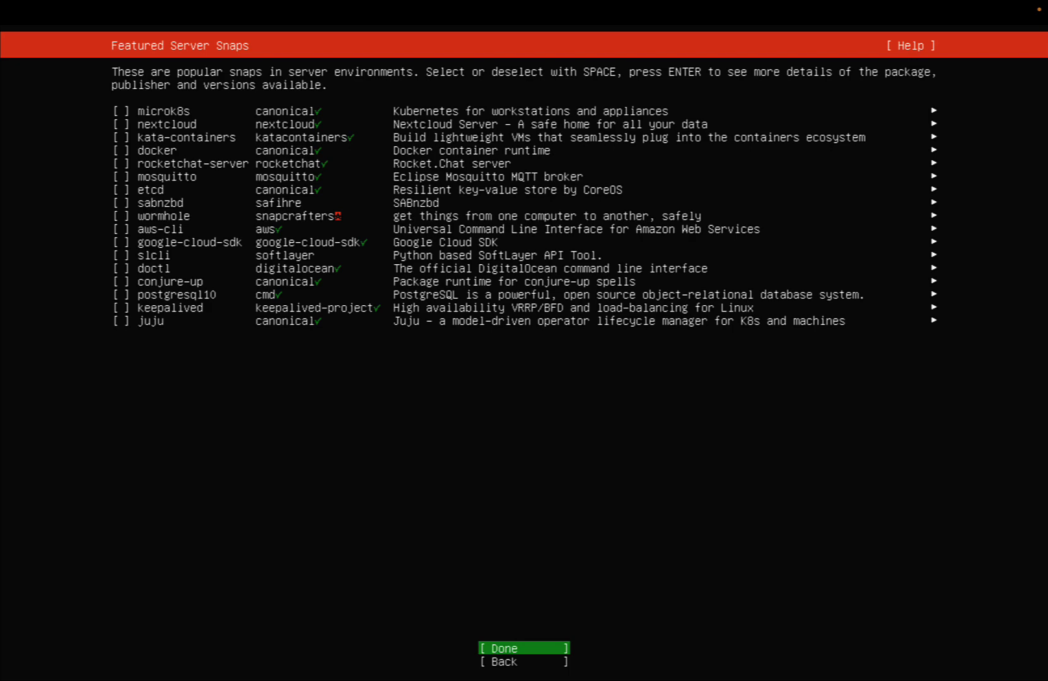
key("Return")
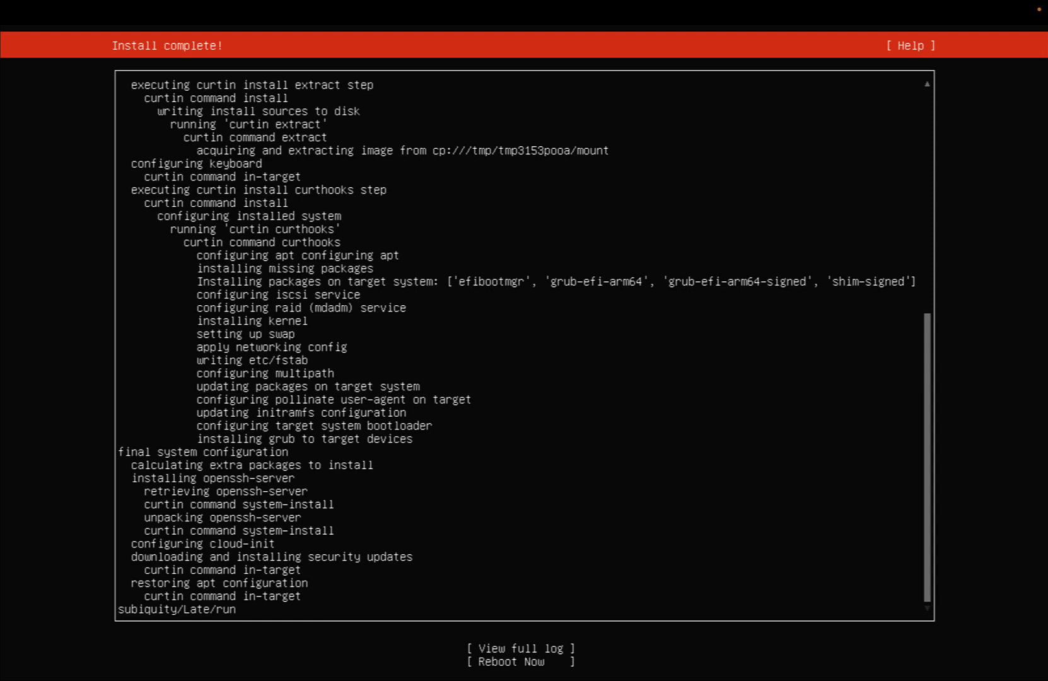
- Reboot the machine once the installation is complete and acknowledge the request to remove the installation medium
key("Tab")
key("Tab")
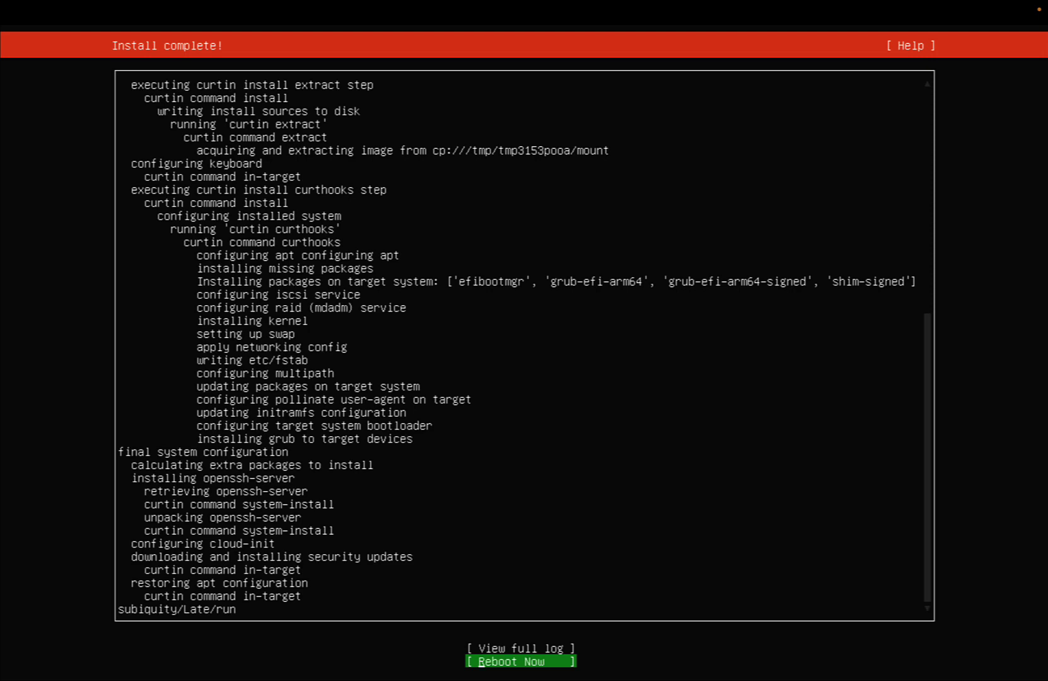
key("Return")
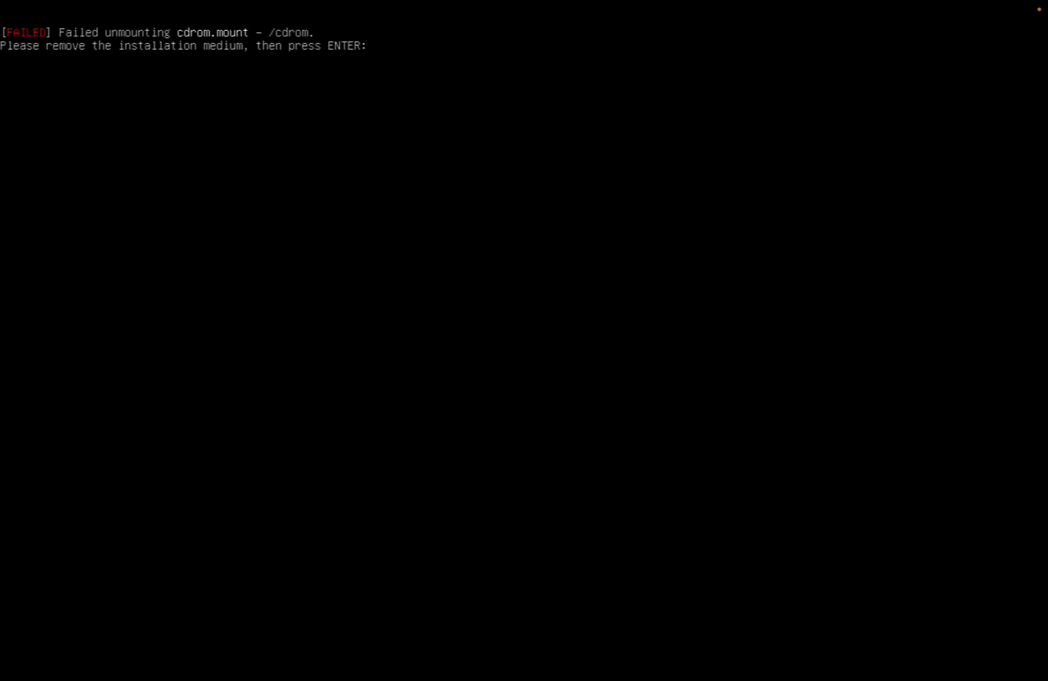
key("Return")
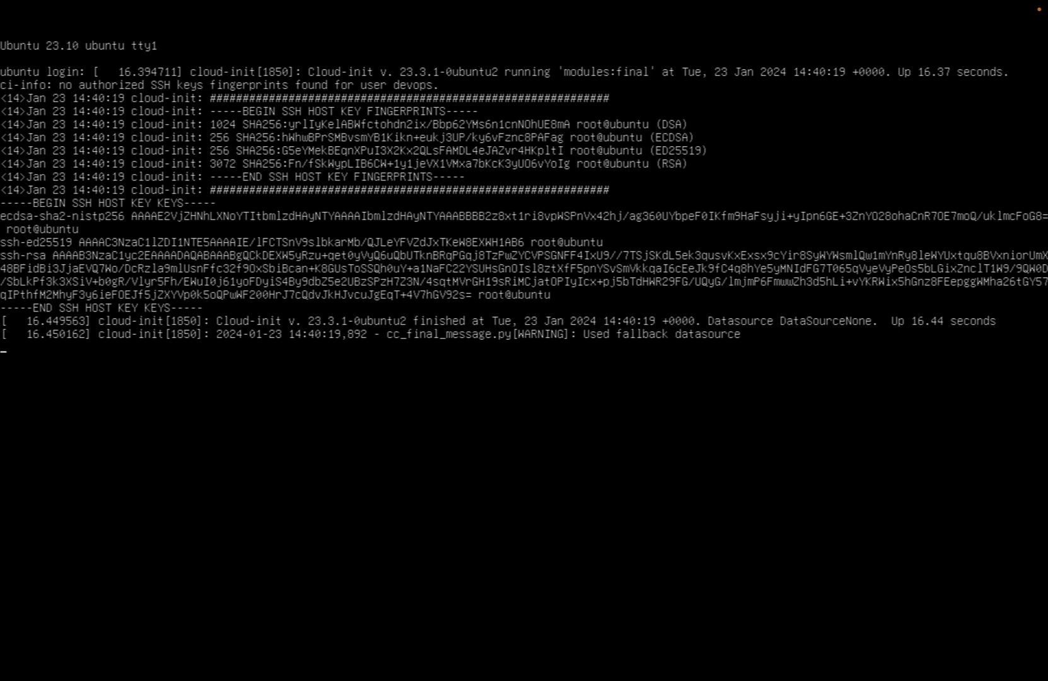
- Log in at the console as "devops" with the account password
key("Return")
key("Return")
key("Return")
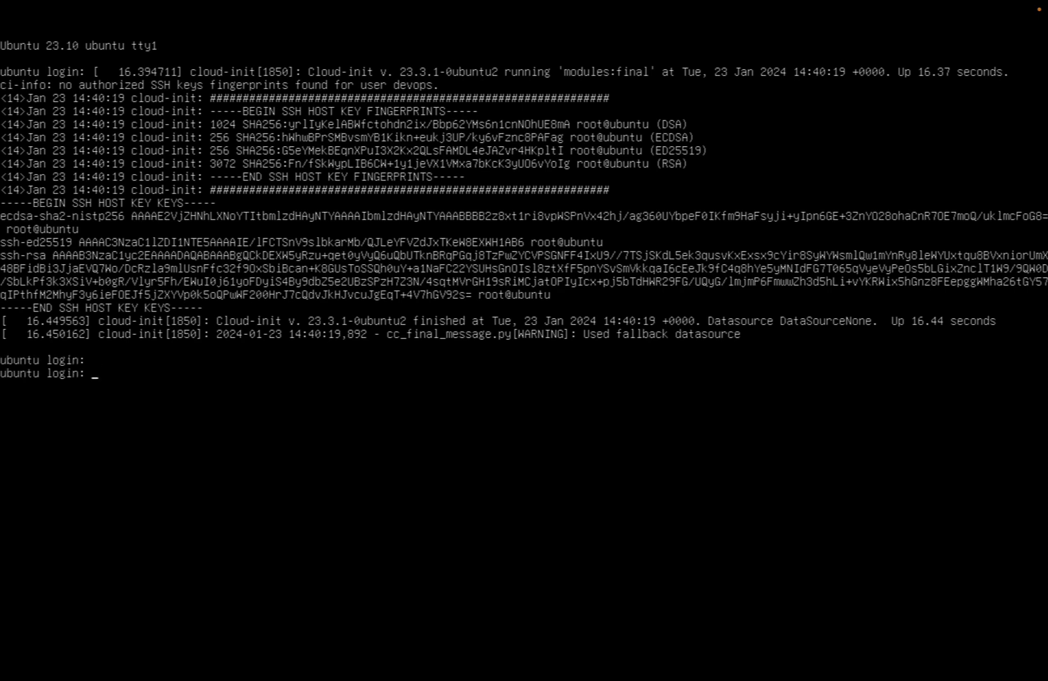
type("de")
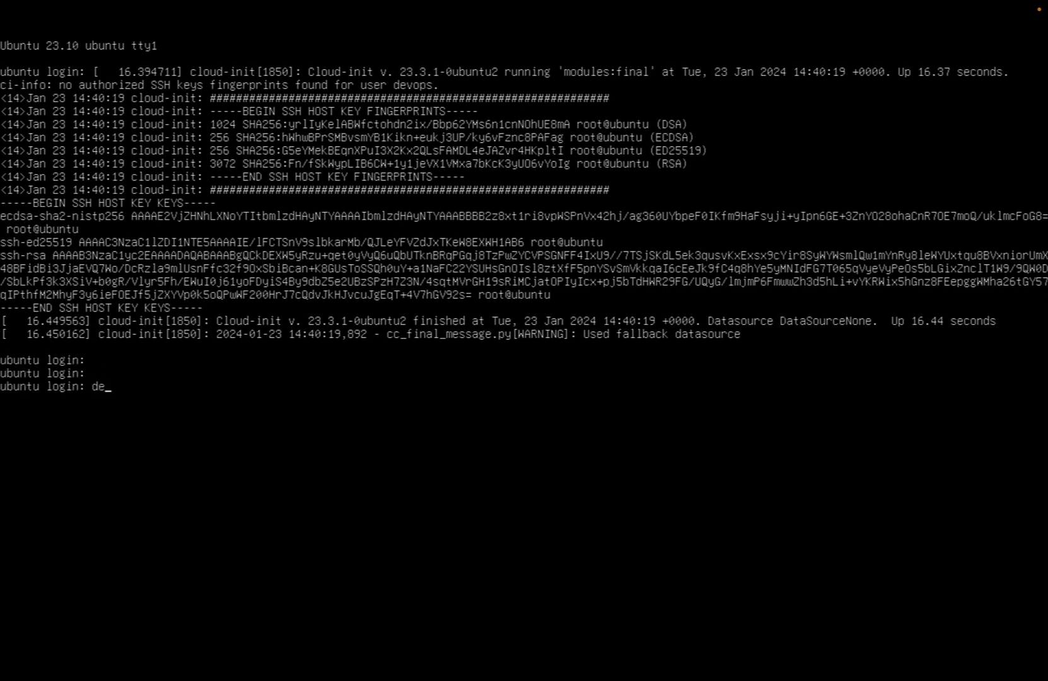
type("vops")
key("Return")
key("Return")
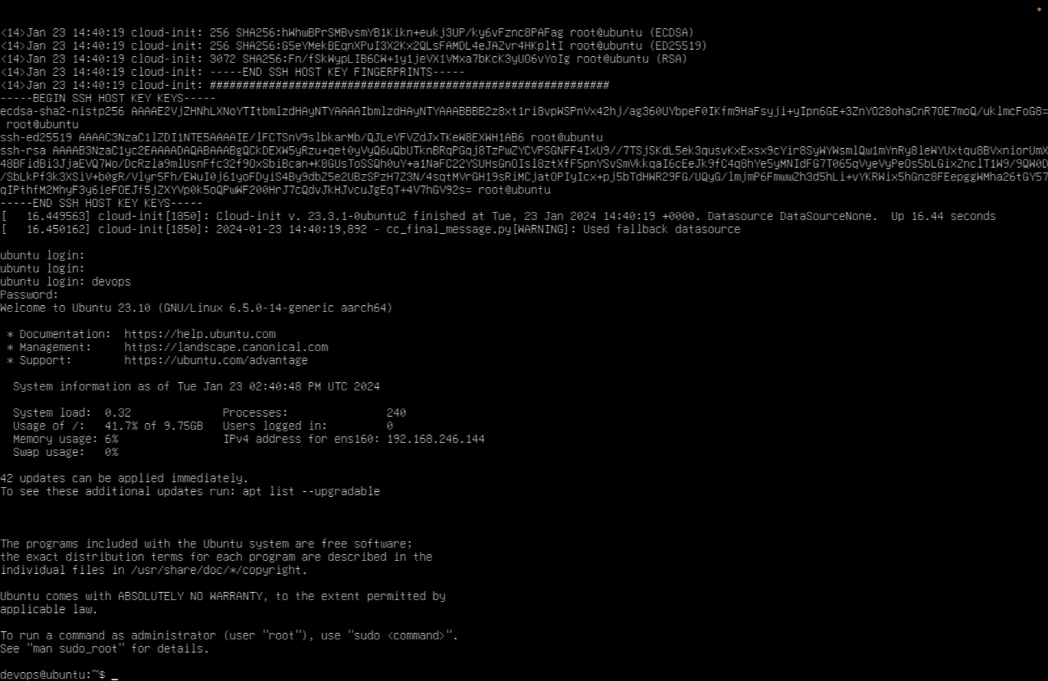
- Display the installed operating system's release details with cat /etc/os-release
type("cat /etc/os-r")
key("Tab")
key("Return")
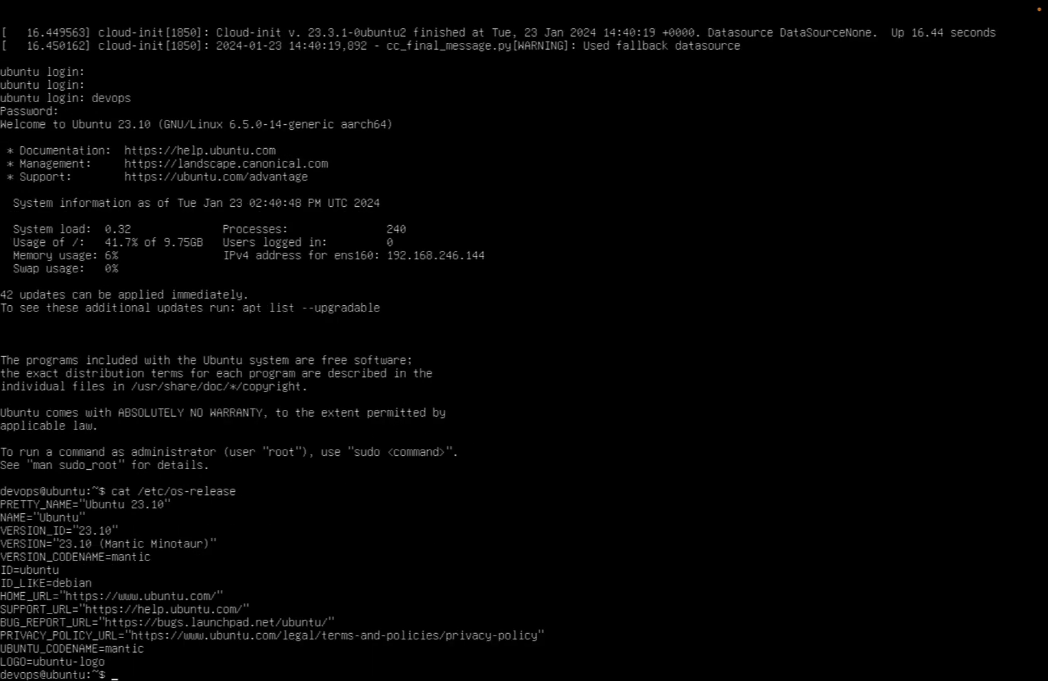
- Switch to the root user with sudo su, entering the account password
type("sudo su")
key("Return")
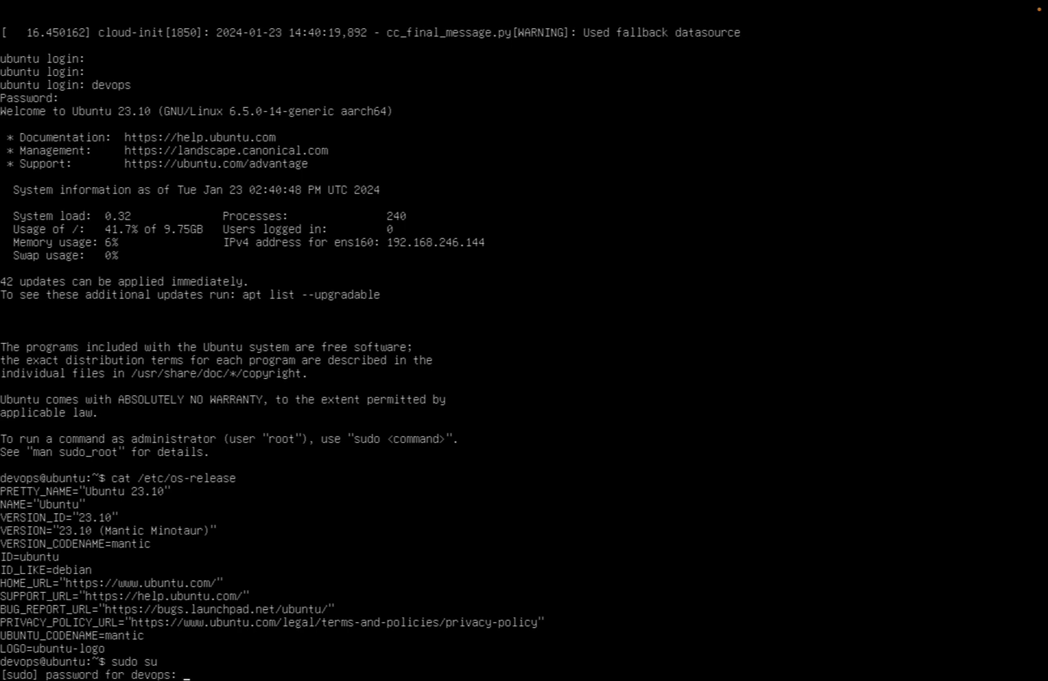
key("Return")
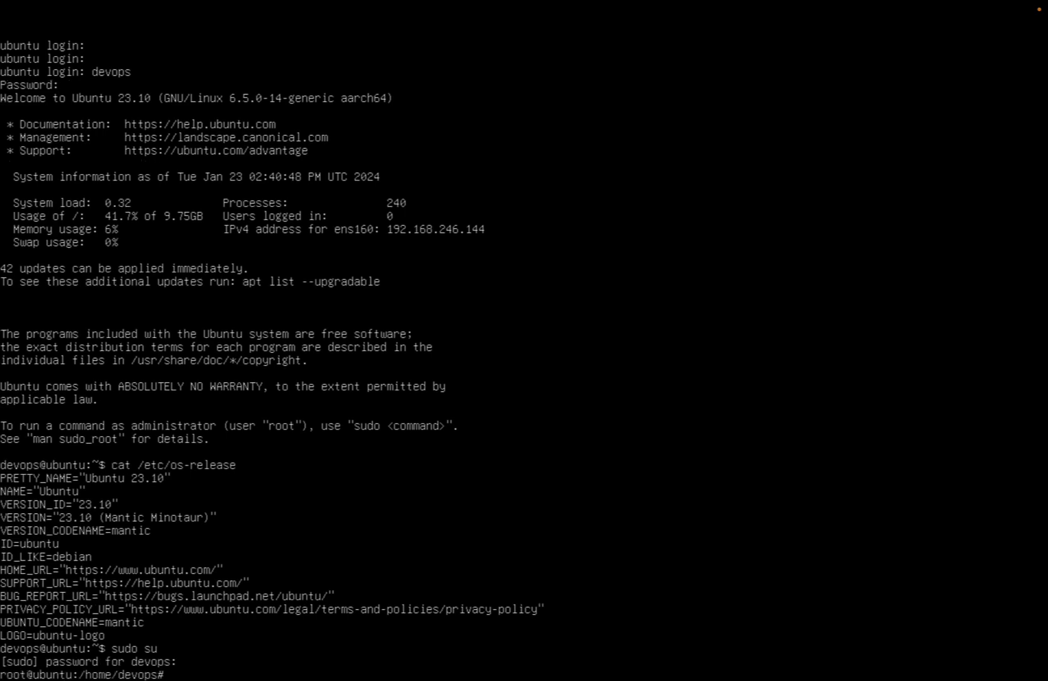
- Refresh the package lists with apt update and search the repositories with apt search ansible
type("apt update")
key("Return")
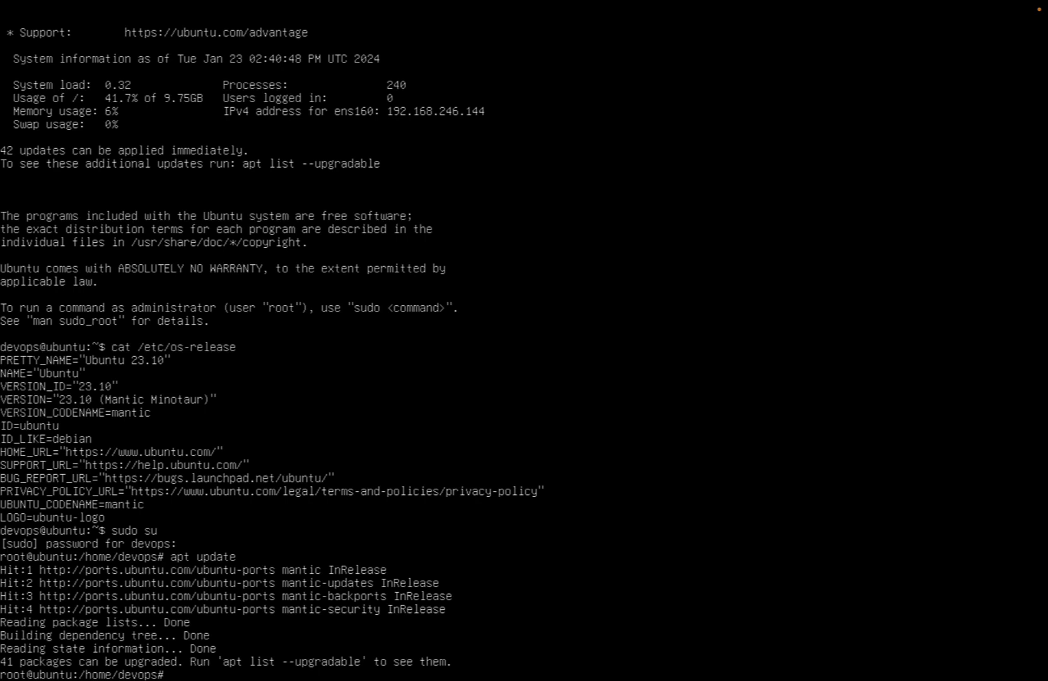
type("apt search ansible")
key("Return")
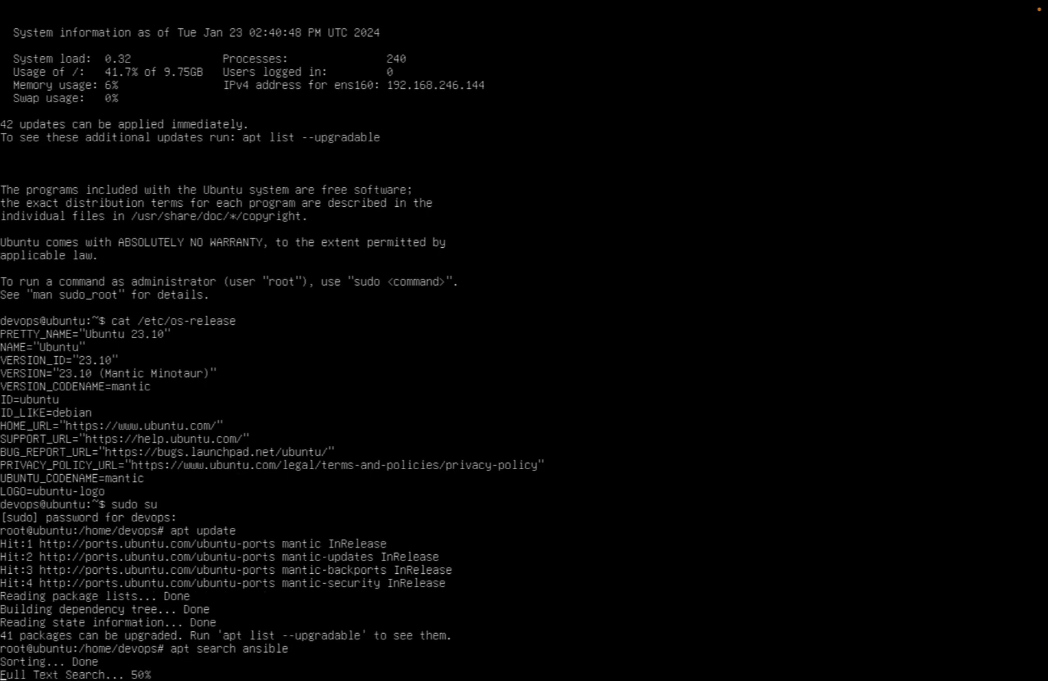